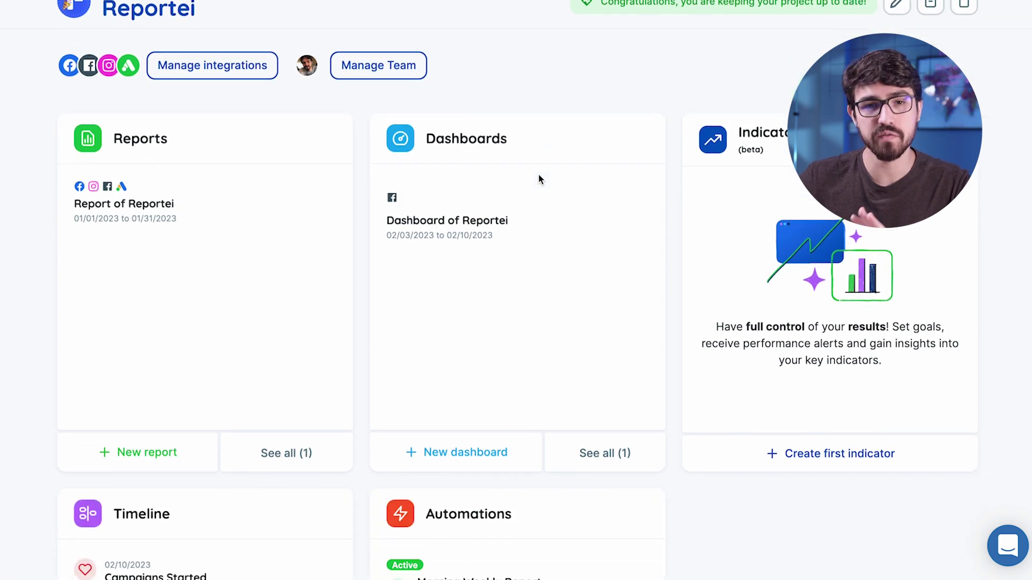
Step: Look over the goals page, then start the first indicator as a new goal
{"action": "scroll", "coordinate": [538, 175], "scroll_direction": "down", "scroll_amount": 2}
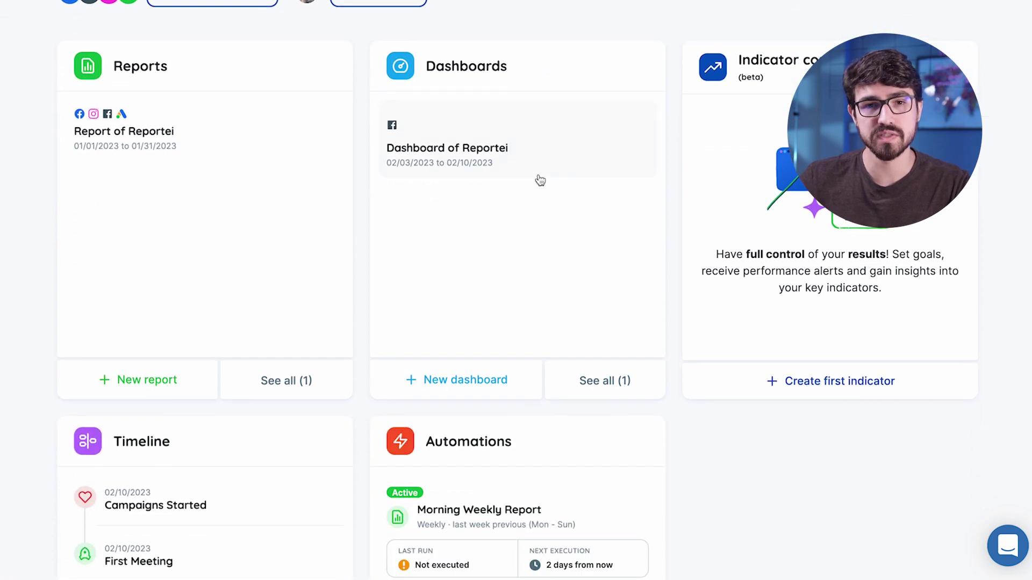
{"action": "scroll", "coordinate": [536, 180], "scroll_direction": "up", "scroll_amount": 3}
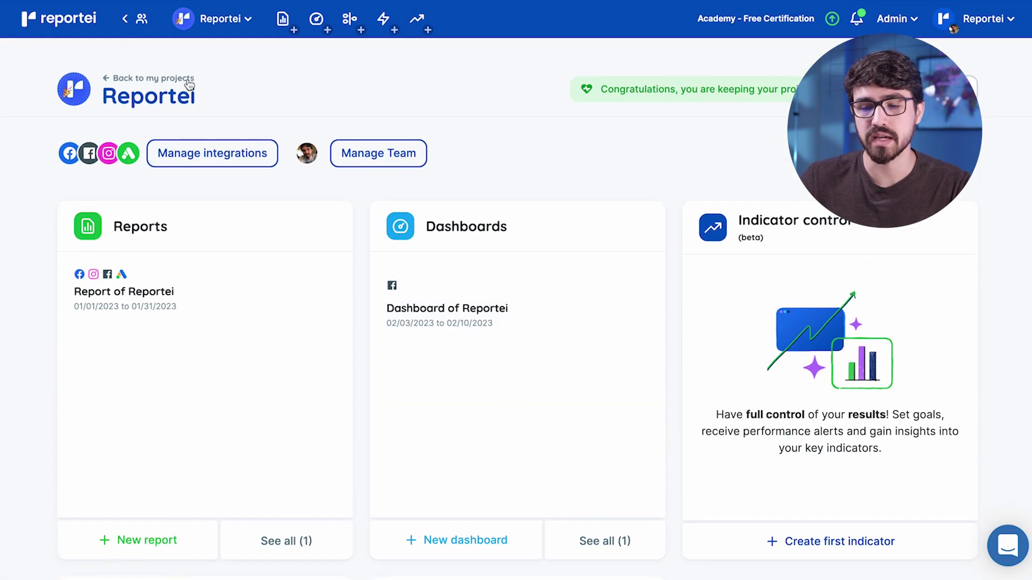
{"action": "scroll", "coordinate": [251, 108], "scroll_direction": "down", "scroll_amount": 3}
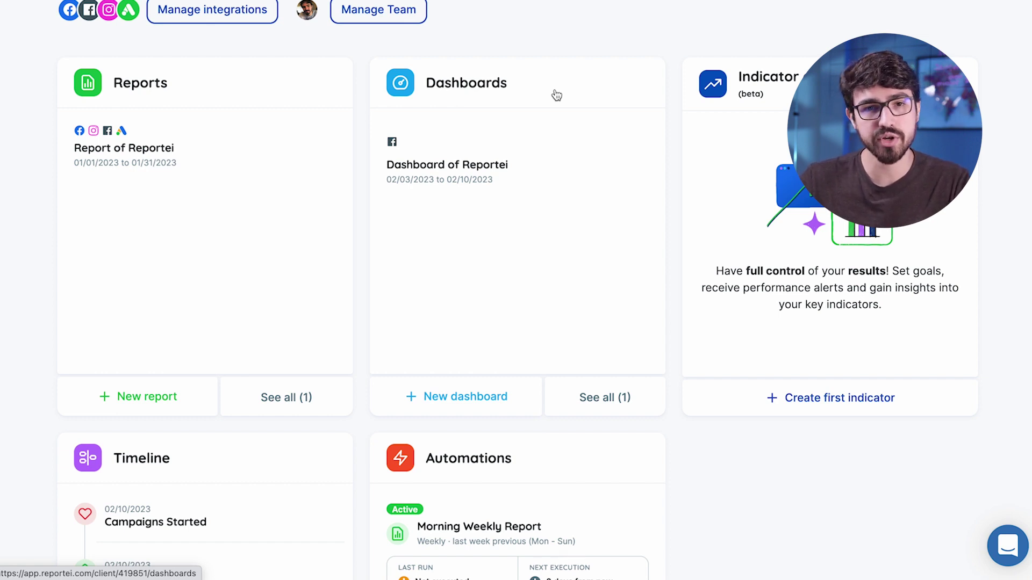
{"action": "scroll", "coordinate": [557, 95], "scroll_direction": "down", "scroll_amount": 4}
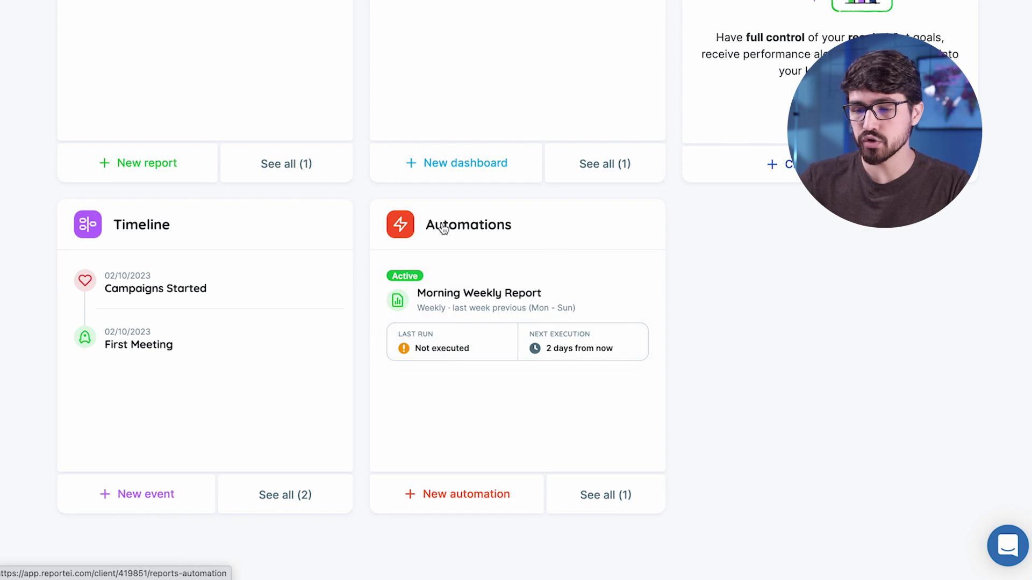
{"action": "scroll", "coordinate": [513, 327], "scroll_direction": "up", "scroll_amount": 3}
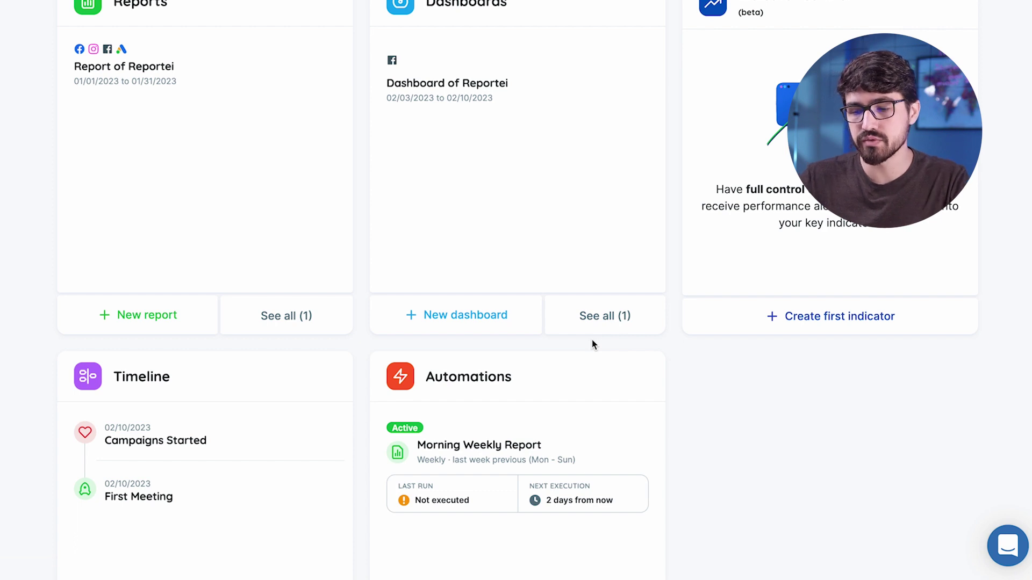
{"action": "scroll", "coordinate": [595, 345], "scroll_direction": "down", "scroll_amount": 1}
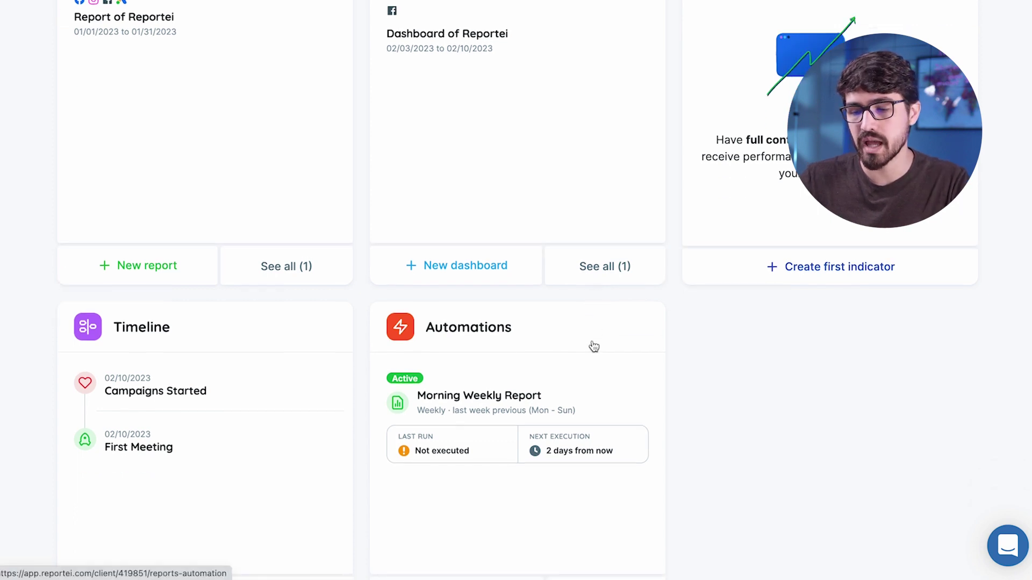
{"action": "scroll", "coordinate": [693, 343], "scroll_direction": "up", "scroll_amount": 3}
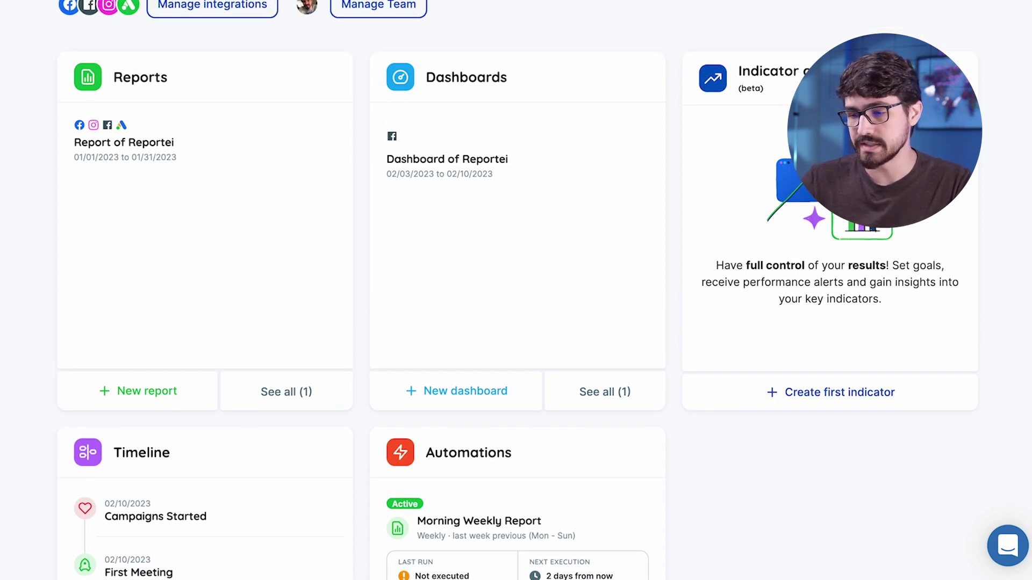
{"action": "scroll", "coordinate": [517, 290], "scroll_direction": "down", "scroll_amount": 2}
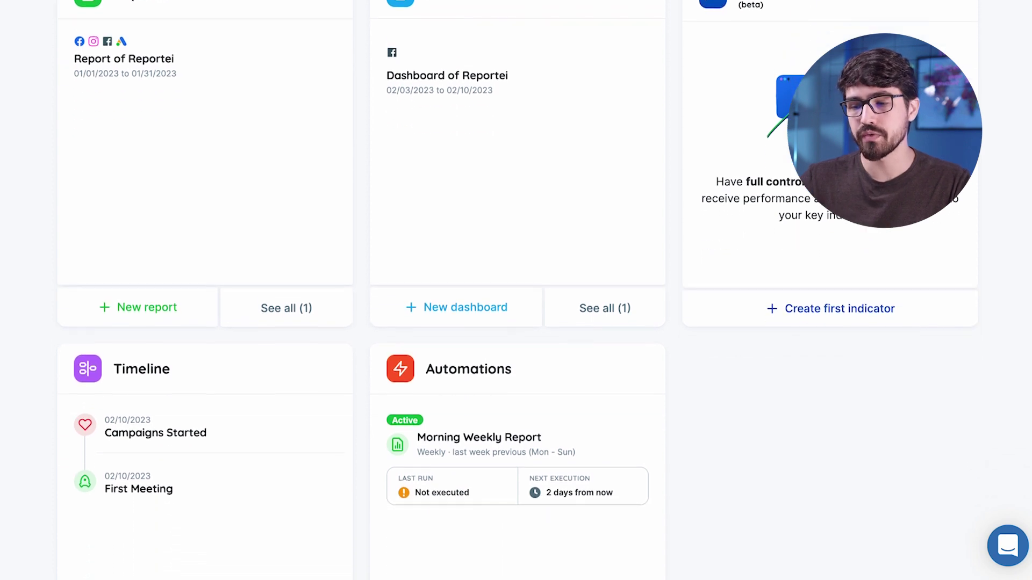
{"action": "scroll", "coordinate": [330, 229], "scroll_direction": "up", "scroll_amount": 2}
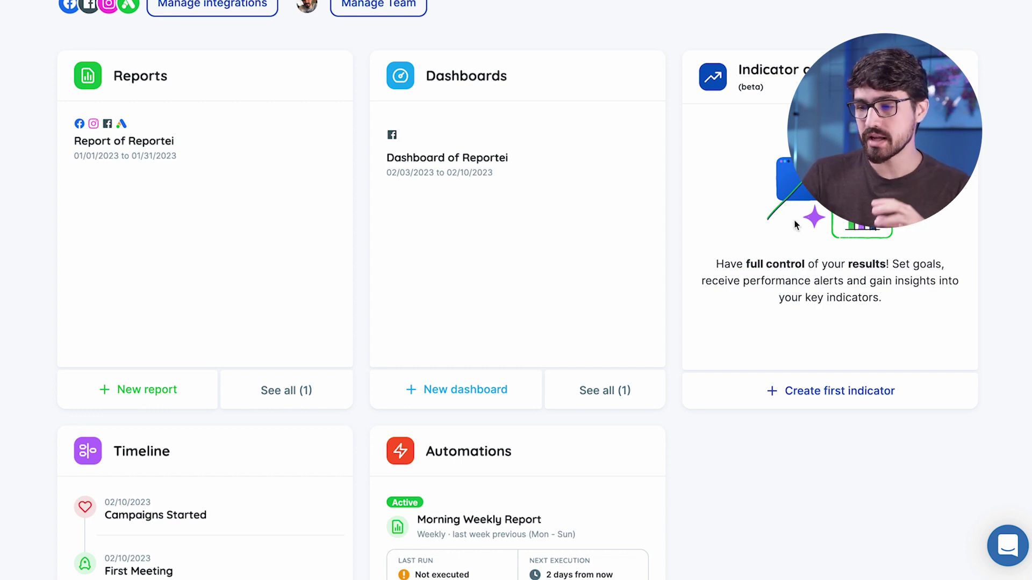
{"action": "left_click", "coordinate": [790, 397]}
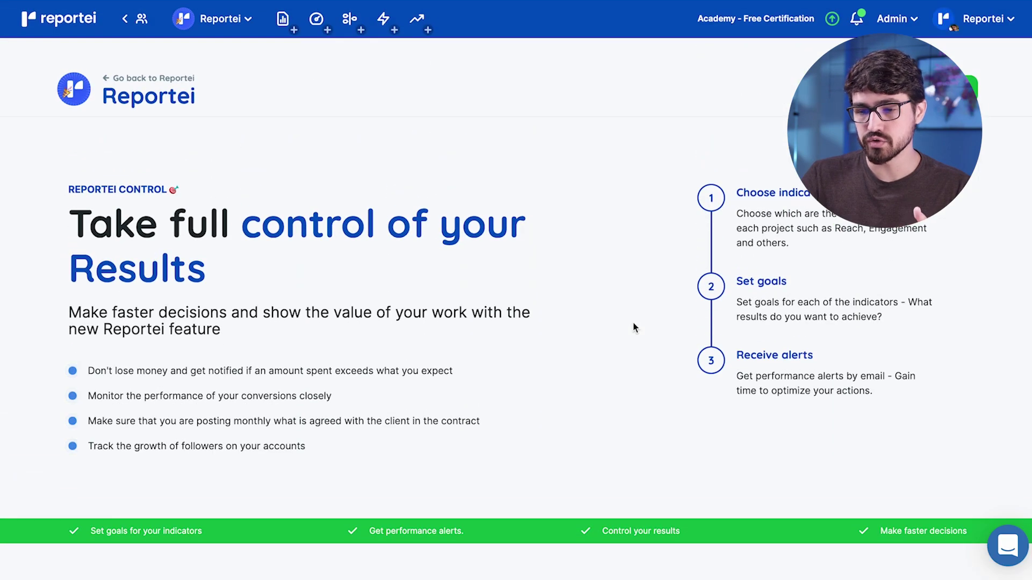
{"action": "scroll", "coordinate": [633, 327], "scroll_direction": "down", "scroll_amount": 15}
{"action": "left_click", "coordinate": [531, 442]}
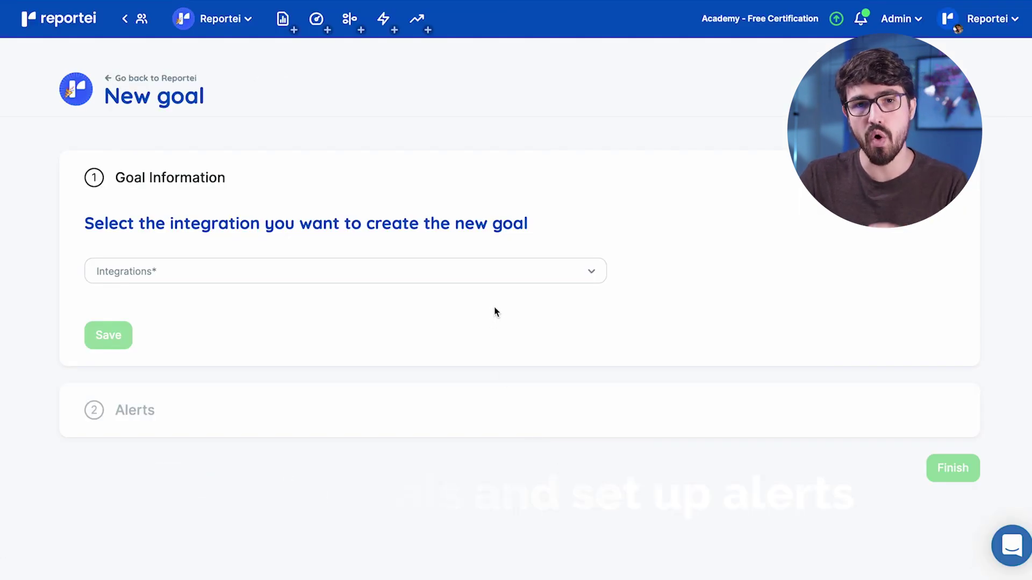
Step: Select the Reportei integration and choose Set another goal for a custom goal
{"action": "left_click", "coordinate": [493, 275]}
{"action": "left_click", "coordinate": [305, 382]}
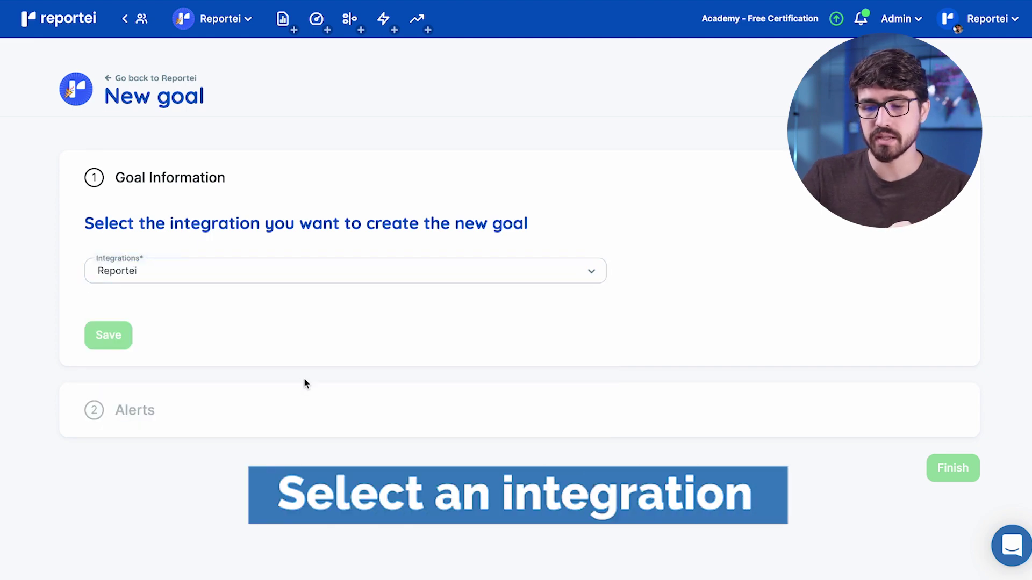
{"action": "scroll", "coordinate": [202, 337], "scroll_direction": "down", "scroll_amount": 2}
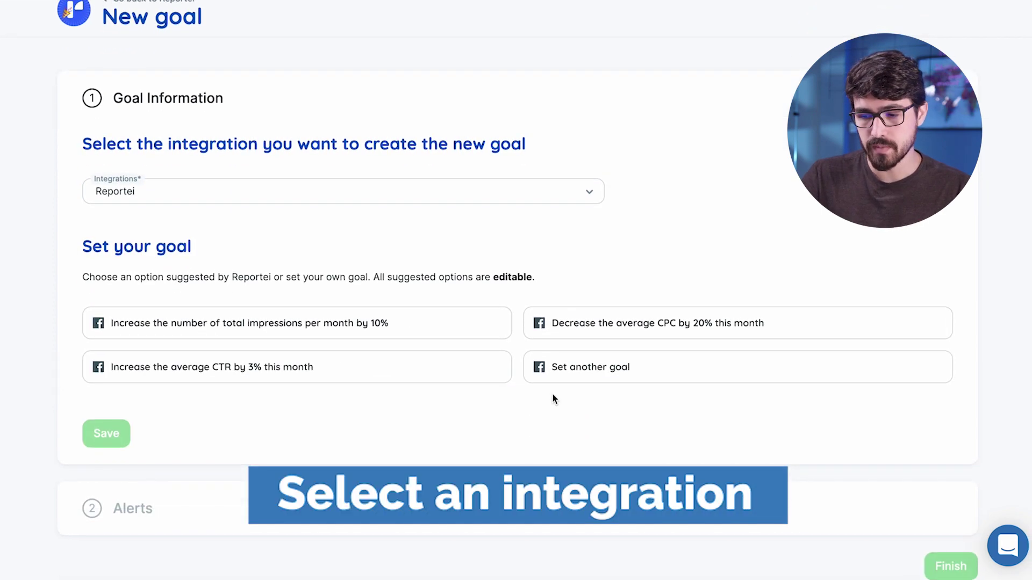
{"action": "left_click", "coordinate": [555, 371]}
{"action": "scroll", "coordinate": [560, 375], "scroll_direction": "down", "scroll_amount": 1}
Step: Search the metric list and select Spent amount as the goal's metric
{"action": "scroll", "coordinate": [560, 375], "scroll_direction": "down", "scroll_amount": 3}
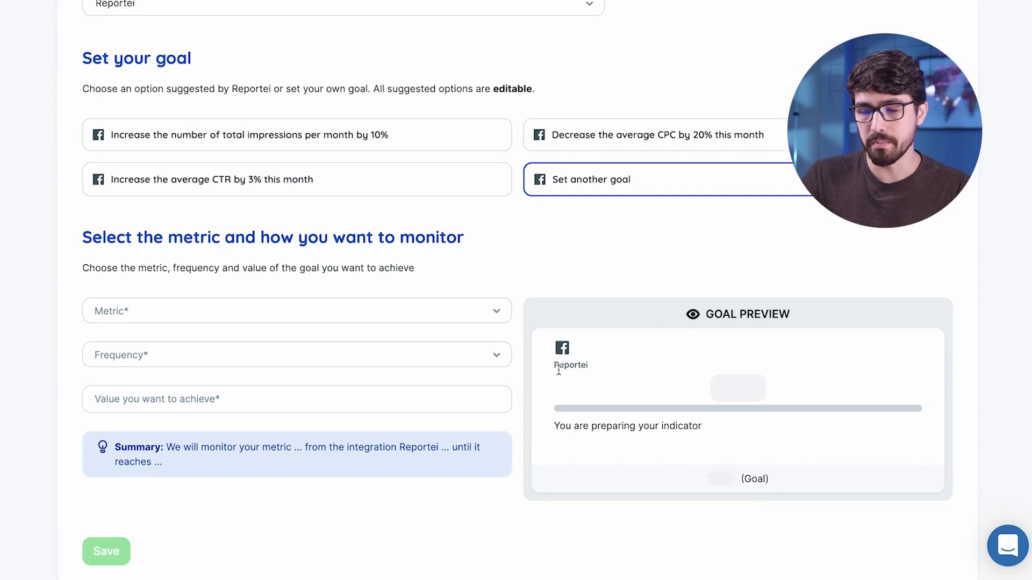
{"action": "left_click", "coordinate": [398, 315]}
{"action": "left_click", "coordinate": [370, 339]}
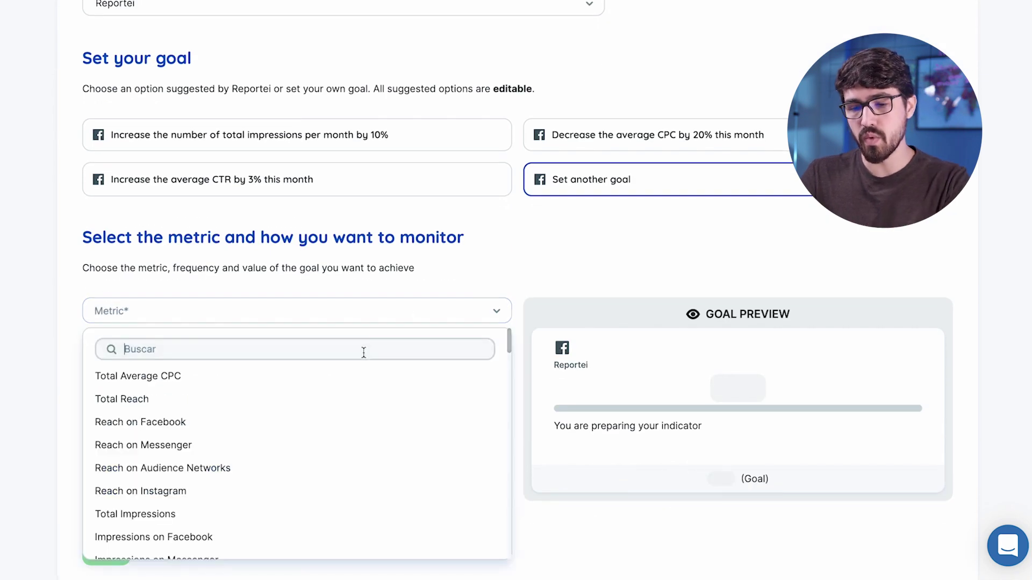
{"action": "type", "text": "spo"}
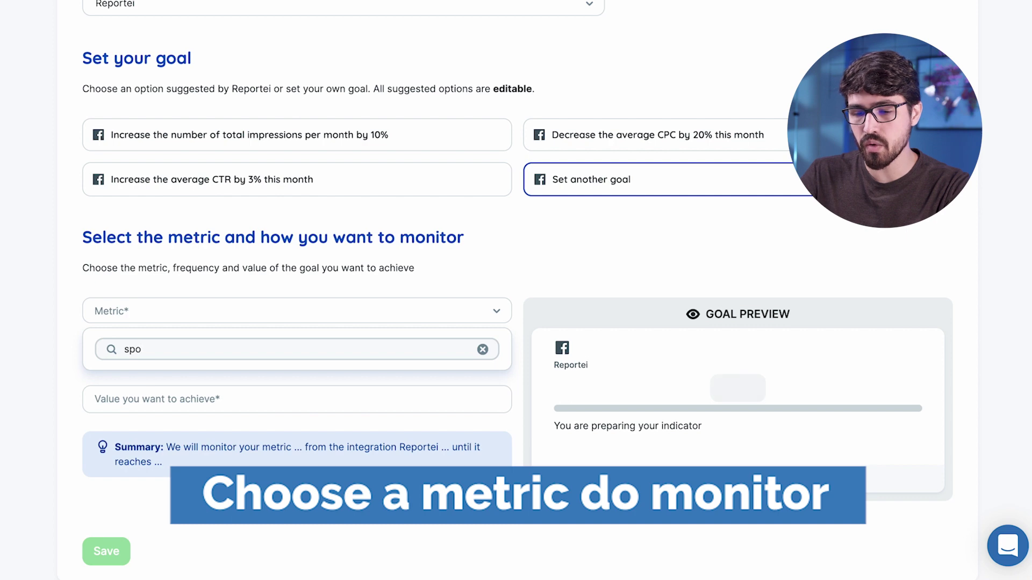
{"action": "key", "text": "BackSpace"}
{"action": "left_click", "coordinate": [297, 376]}
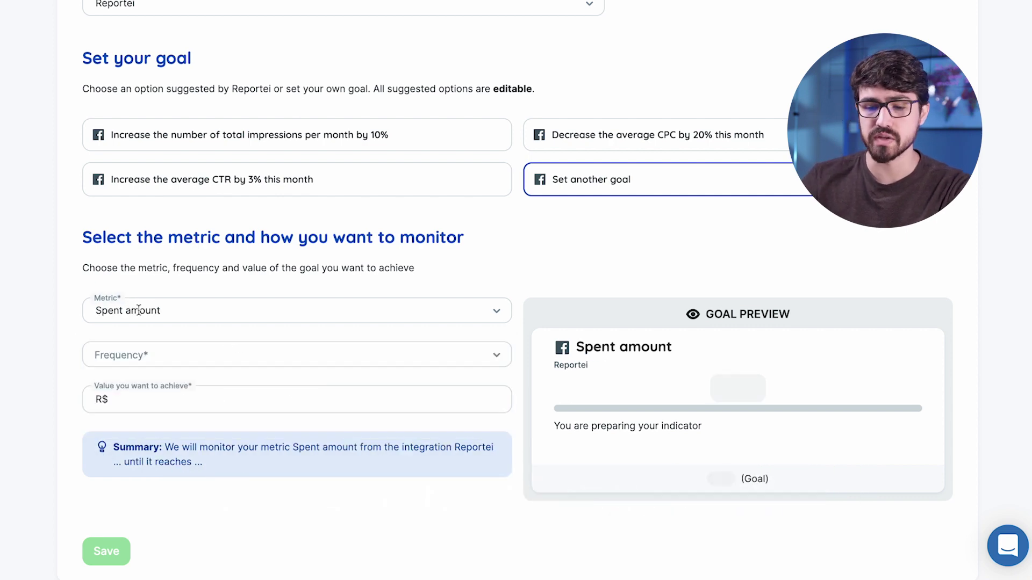
Step: Set frequency to Monthly and target value 30.000, previewing R$12.419,51 against R$30.000,00
{"action": "left_click", "coordinate": [164, 353]}
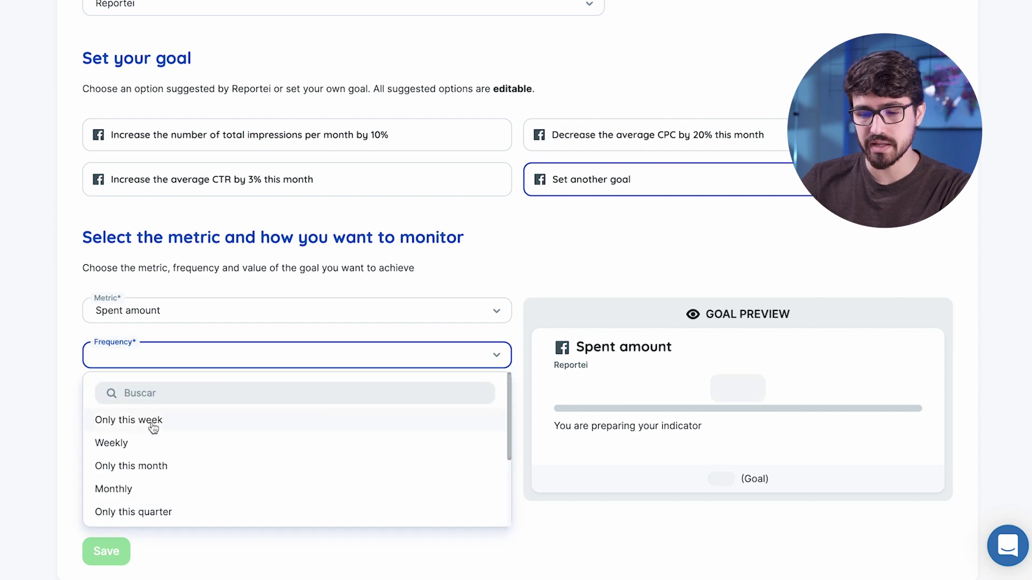
{"action": "left_click", "coordinate": [146, 489]}
{"action": "left_click", "coordinate": [168, 406]}
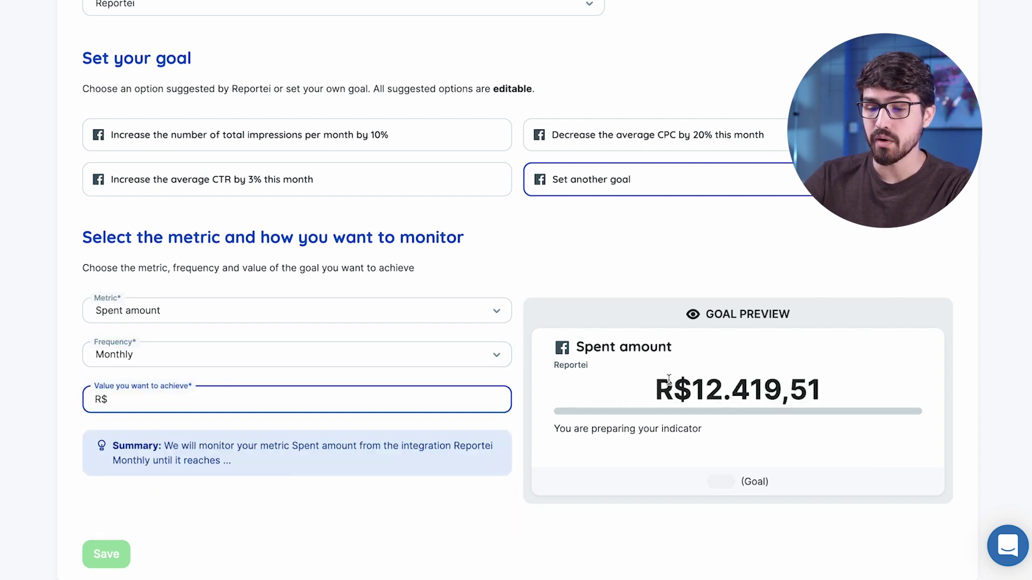
{"action": "left_click_drag", "start_coordinate": [692, 387], "coordinate": [724, 383]}
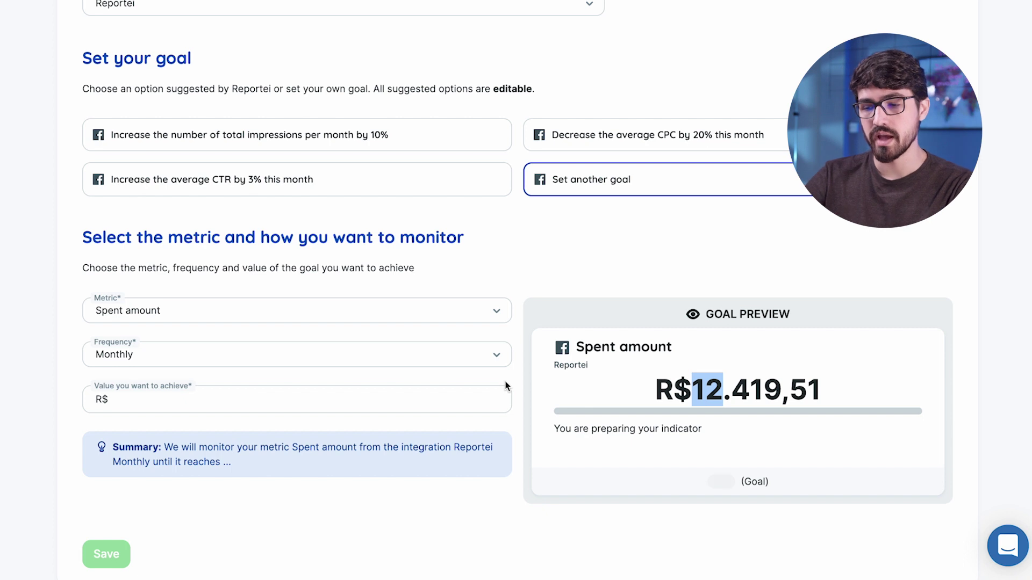
{"action": "left_click", "coordinate": [354, 398]}
{"action": "type", "text": "30.000"}
{"action": "key", "text": "Tab"}
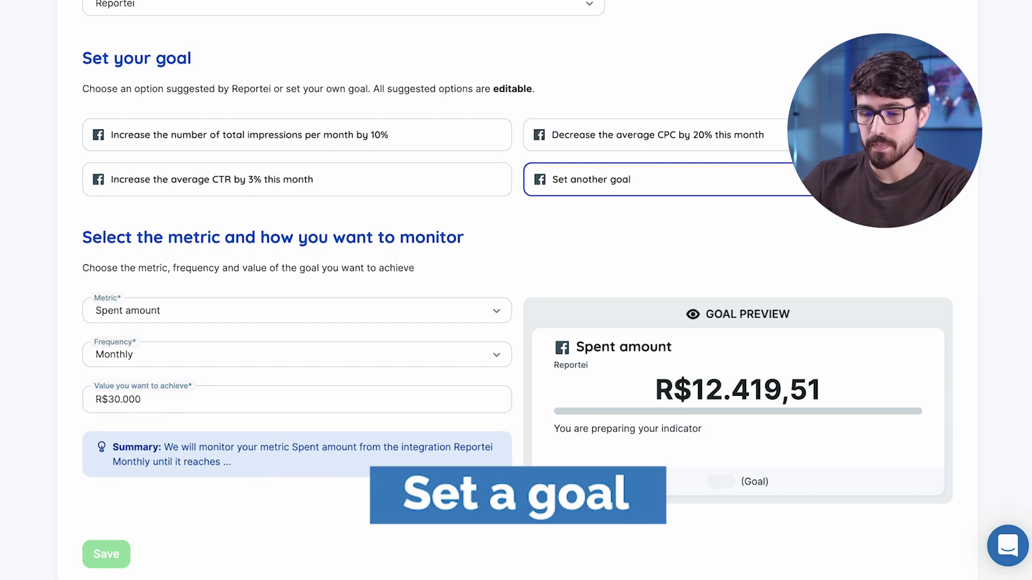
{"action": "scroll", "coordinate": [442, 470], "scroll_direction": "down", "scroll_amount": 1}
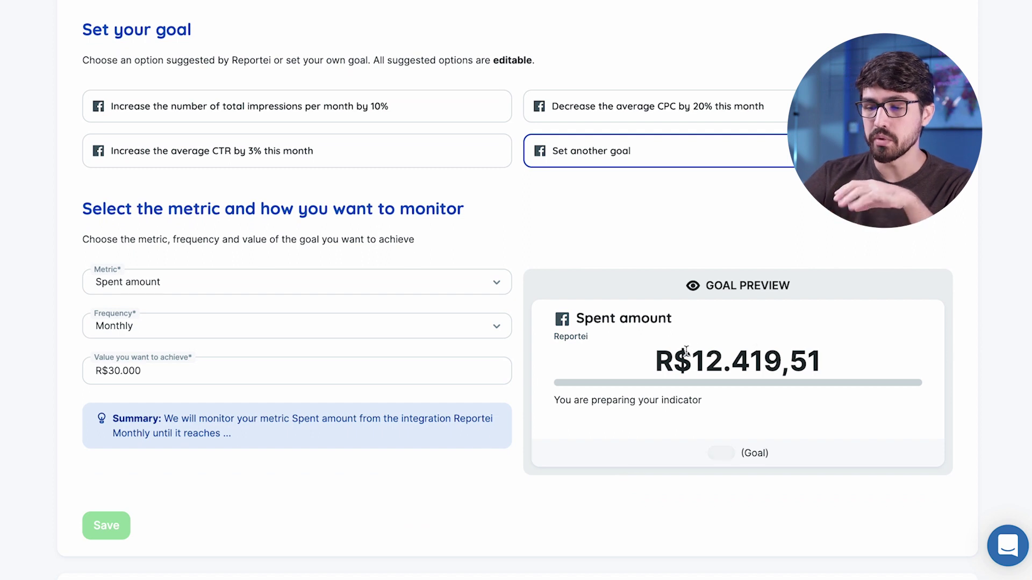
{"action": "left_click_drag", "start_coordinate": [679, 353], "coordinate": [723, 358]}
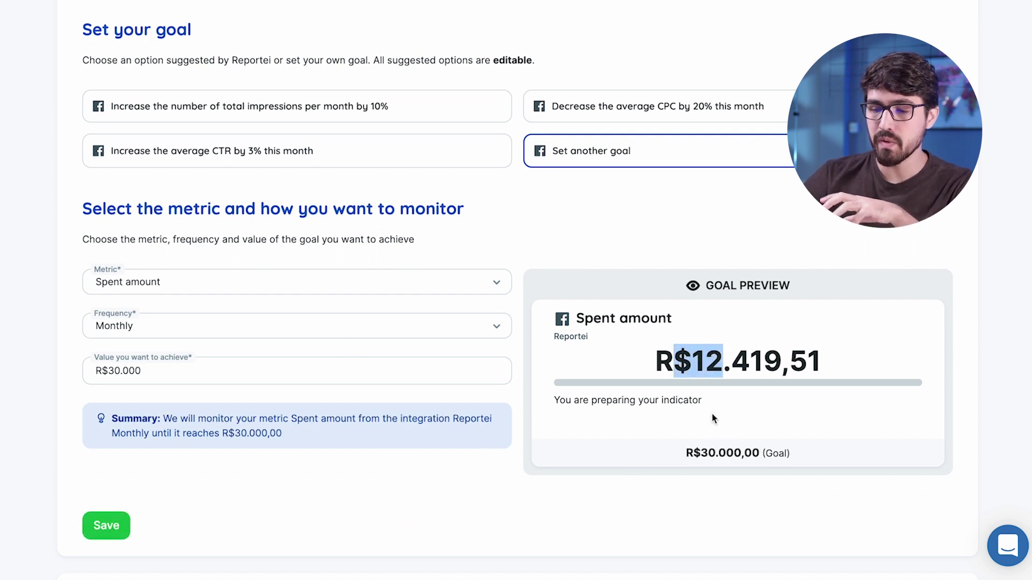
{"action": "left_click_drag", "start_coordinate": [694, 454], "coordinate": [723, 455]}
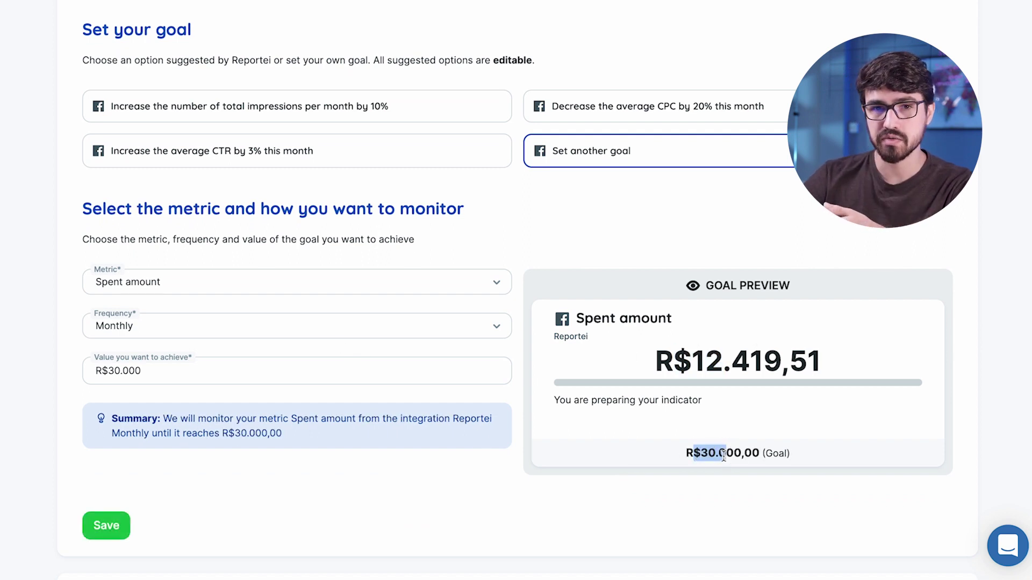
{"action": "scroll", "coordinate": [630, 433], "scroll_direction": "down", "scroll_amount": 3}
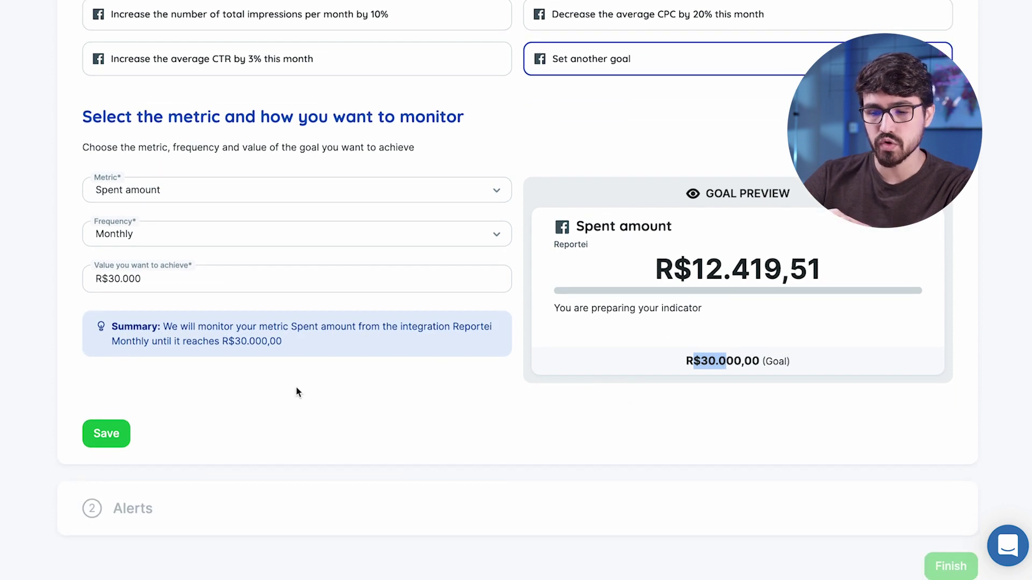
Step: Save the Spent amount goal with all four email alerts on: target reached, target missed, below-average and above-average variation
{"action": "left_click", "coordinate": [129, 432]}
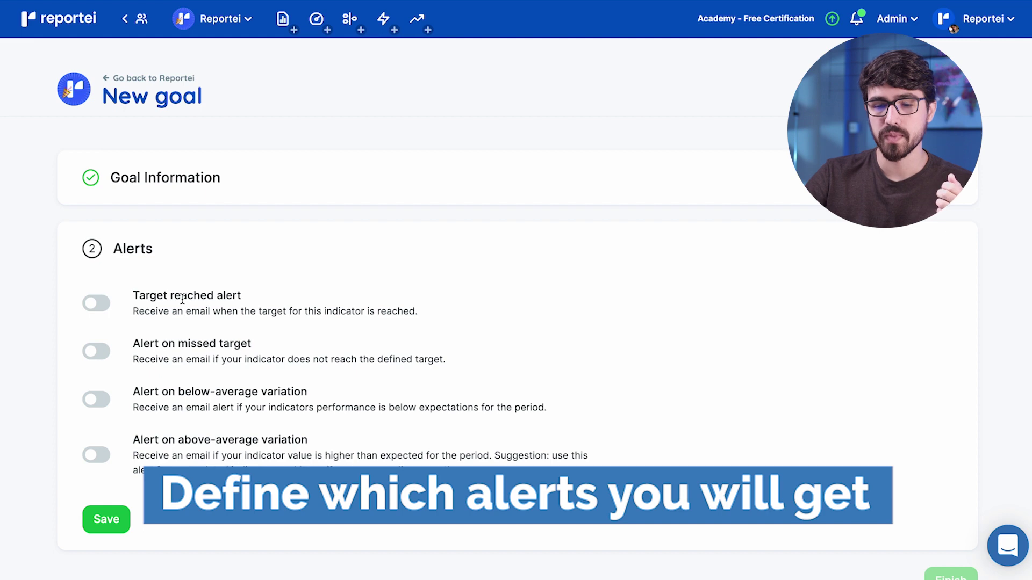
{"action": "left_click", "coordinate": [104, 307]}
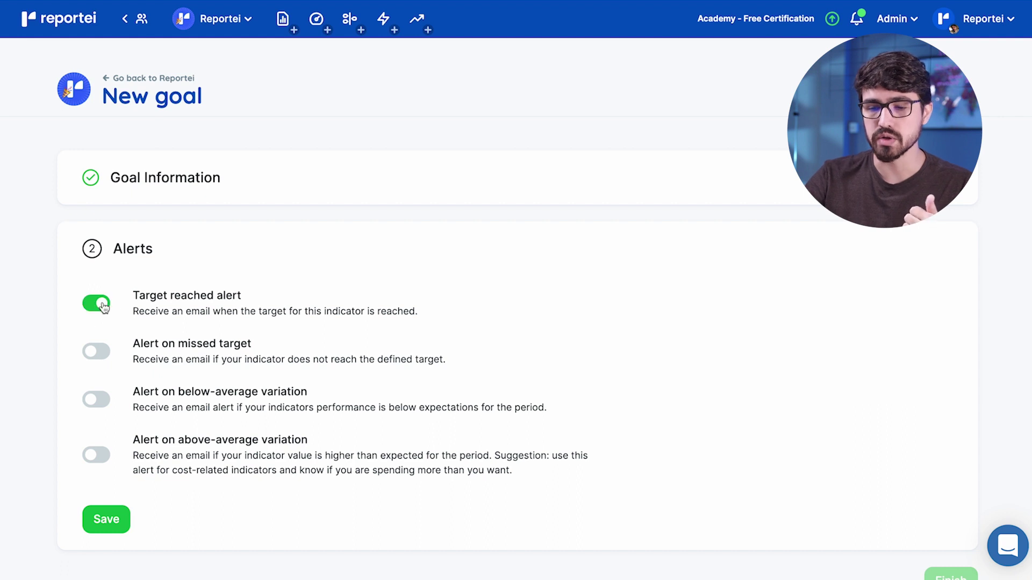
{"action": "left_click", "coordinate": [102, 360]}
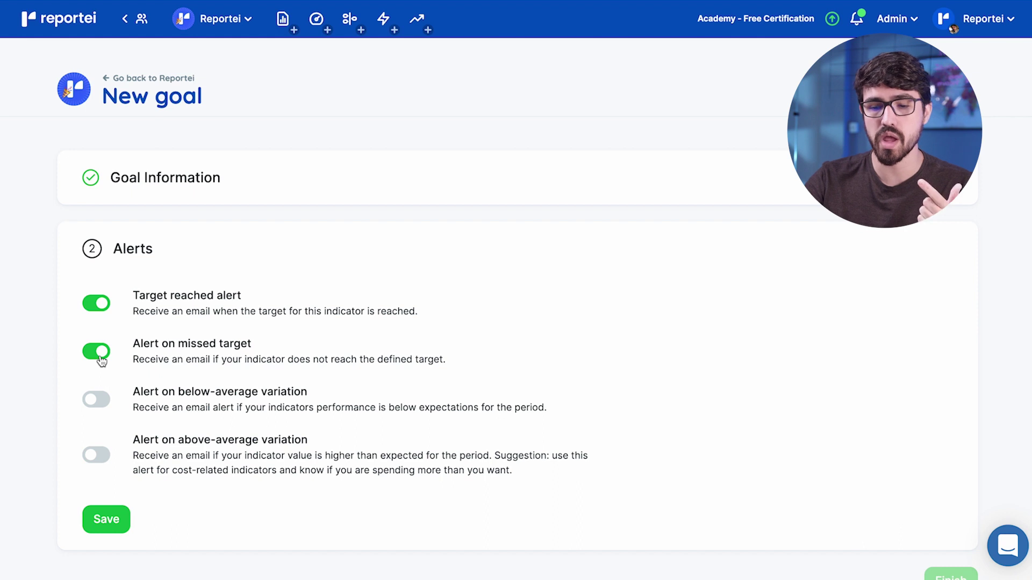
{"action": "left_click", "coordinate": [96, 401]}
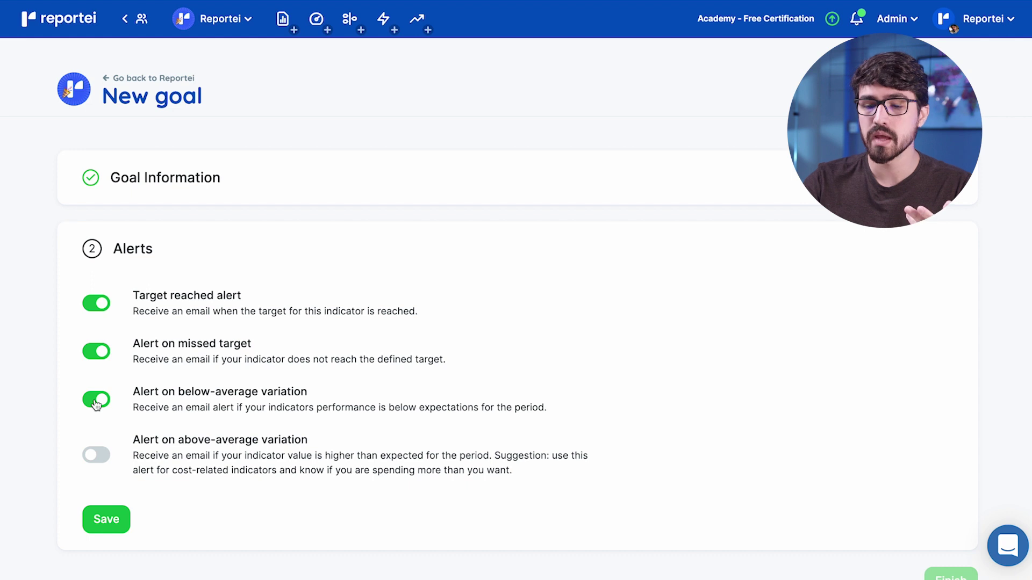
{"action": "left_click", "coordinate": [99, 456]}
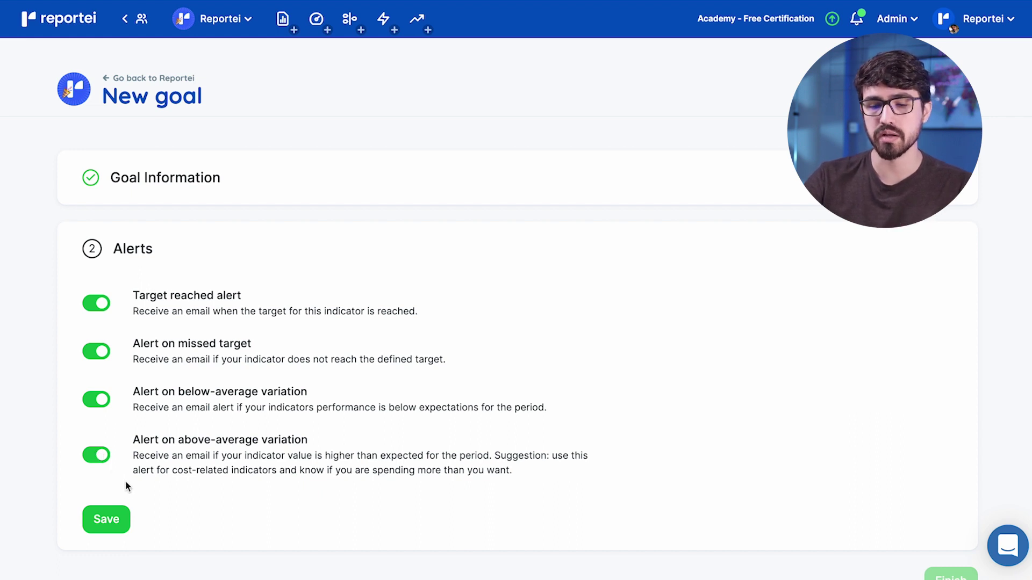
{"action": "left_click", "coordinate": [103, 521]}
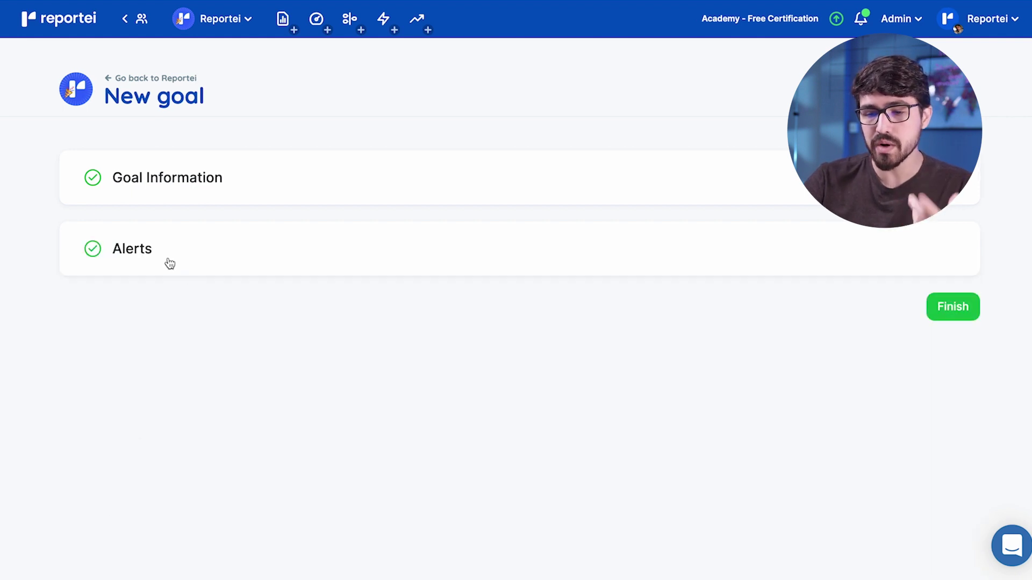
{"action": "left_click", "coordinate": [932, 308]}
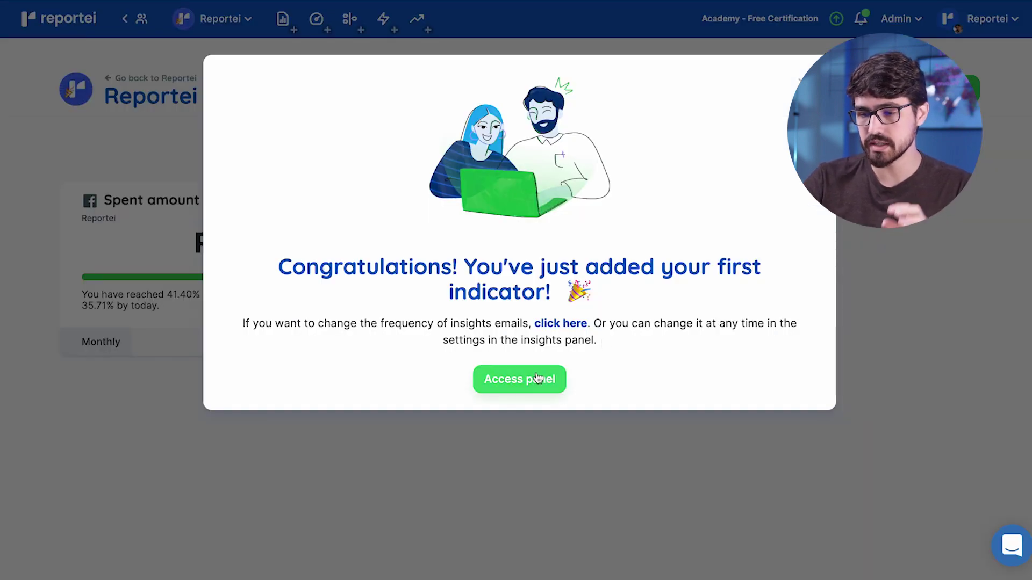
Step: Close the congratulations message via Access panel and open a New indicator goal form
{"action": "left_click", "coordinate": [539, 382]}
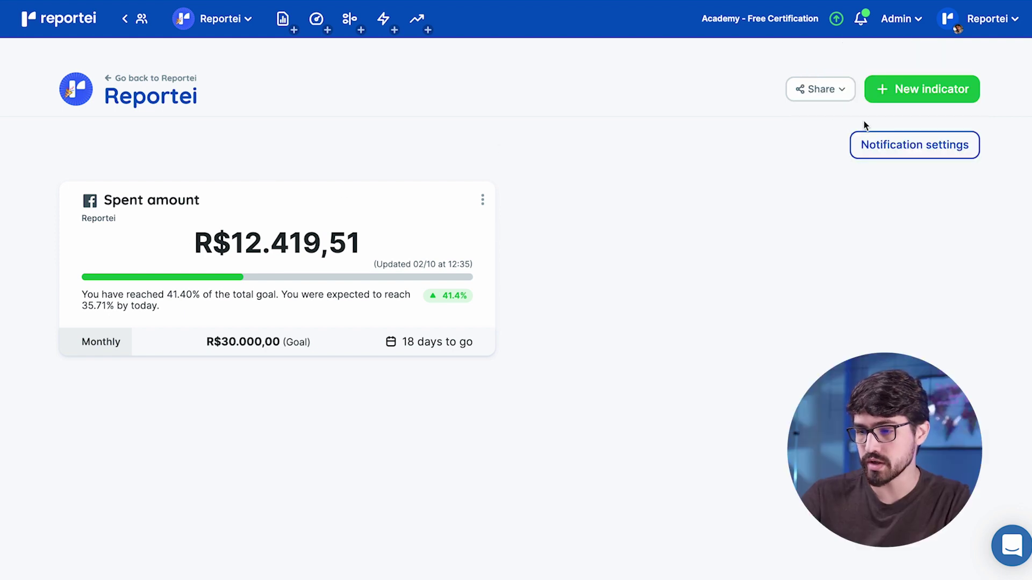
{"action": "left_click", "coordinate": [922, 89]}
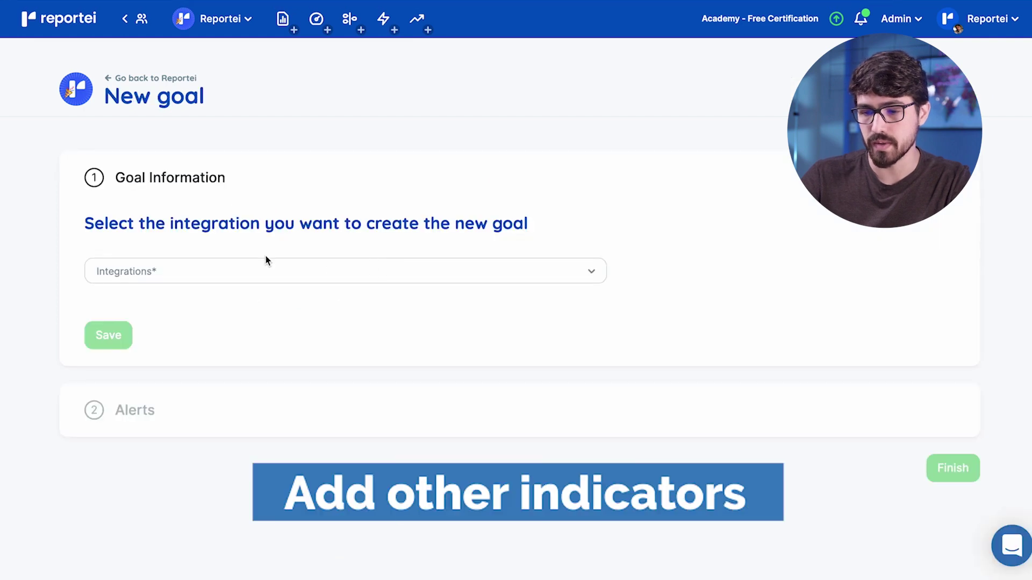
Step: Use the Facebook Reportei integration with a custom goal on the Total Leads metric
{"action": "left_click", "coordinate": [263, 270]}
{"action": "left_click", "coordinate": [181, 389]}
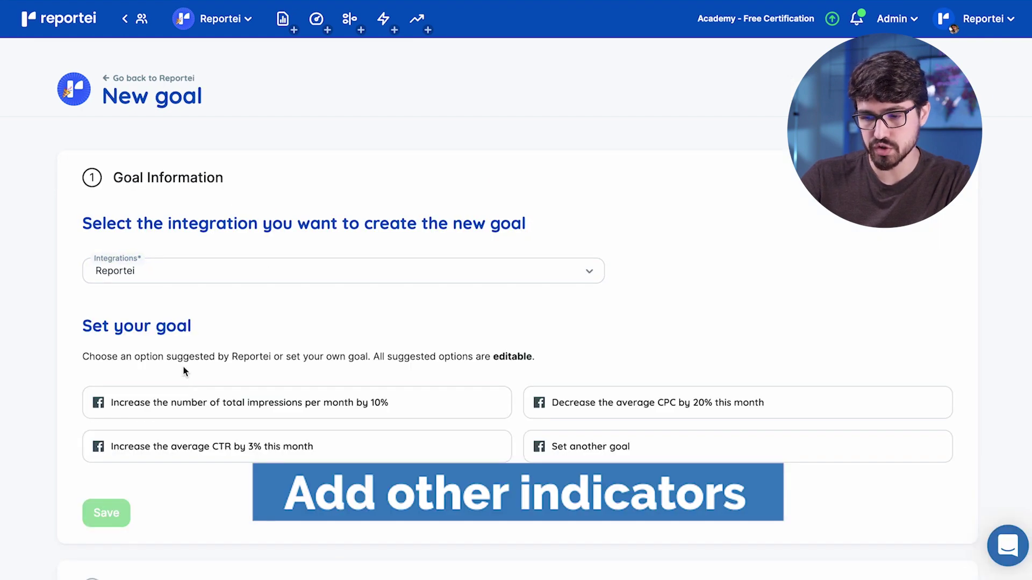
{"action": "left_click", "coordinate": [606, 445]}
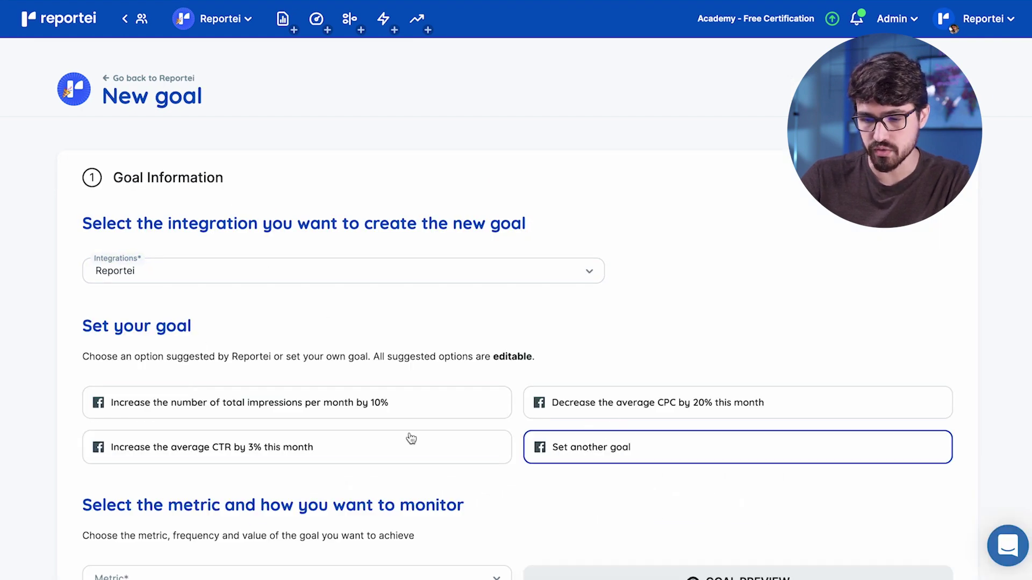
{"action": "scroll", "coordinate": [408, 428], "scroll_direction": "down", "scroll_amount": 3}
{"action": "left_click", "coordinate": [410, 382]}
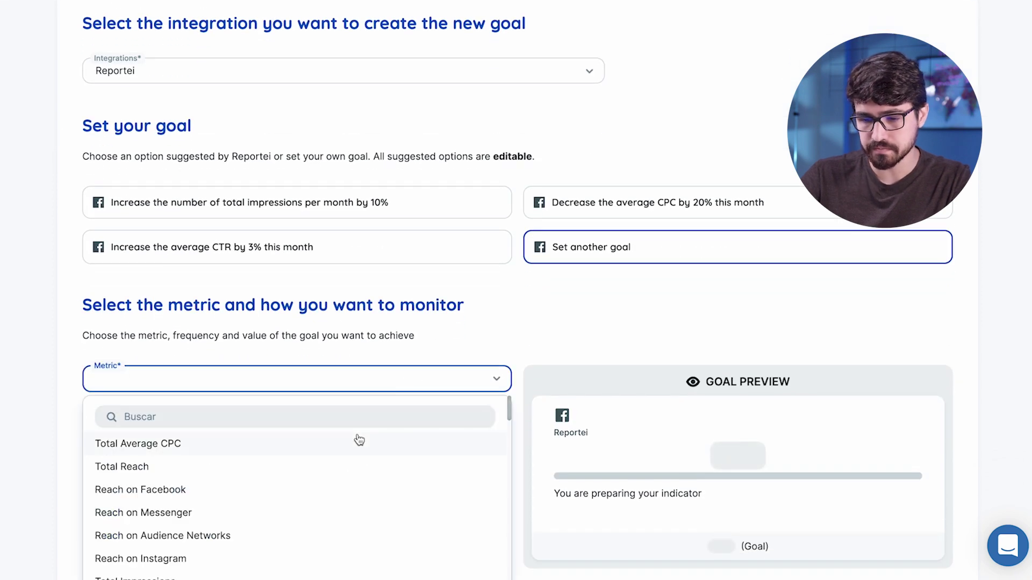
{"action": "scroll", "coordinate": [360, 555], "scroll_direction": "down", "scroll_amount": 5}
{"action": "scroll", "coordinate": [457, 223], "scroll_direction": "down", "scroll_amount": 3}
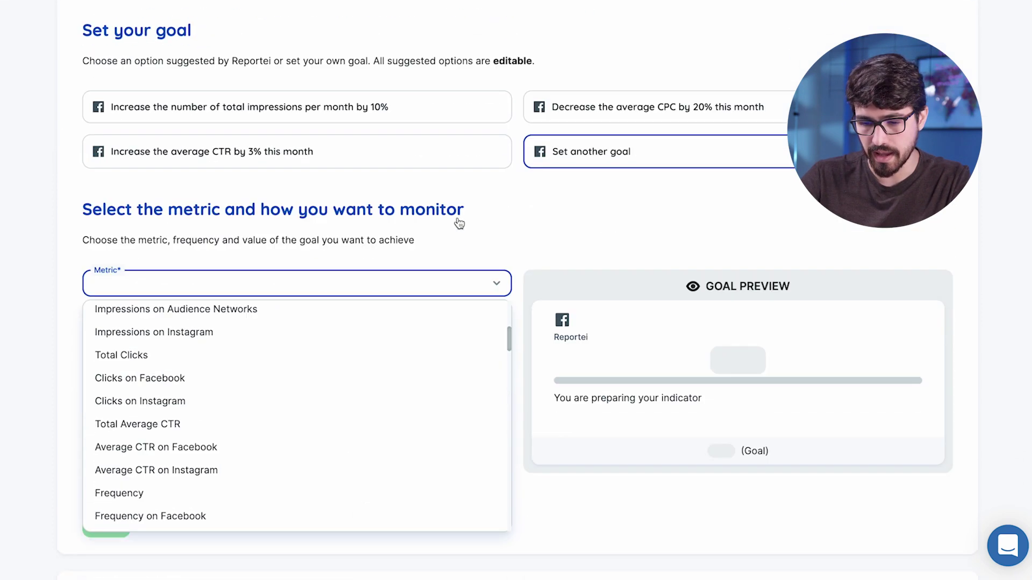
{"action": "scroll", "coordinate": [335, 402], "scroll_direction": "down", "scroll_amount": 10}
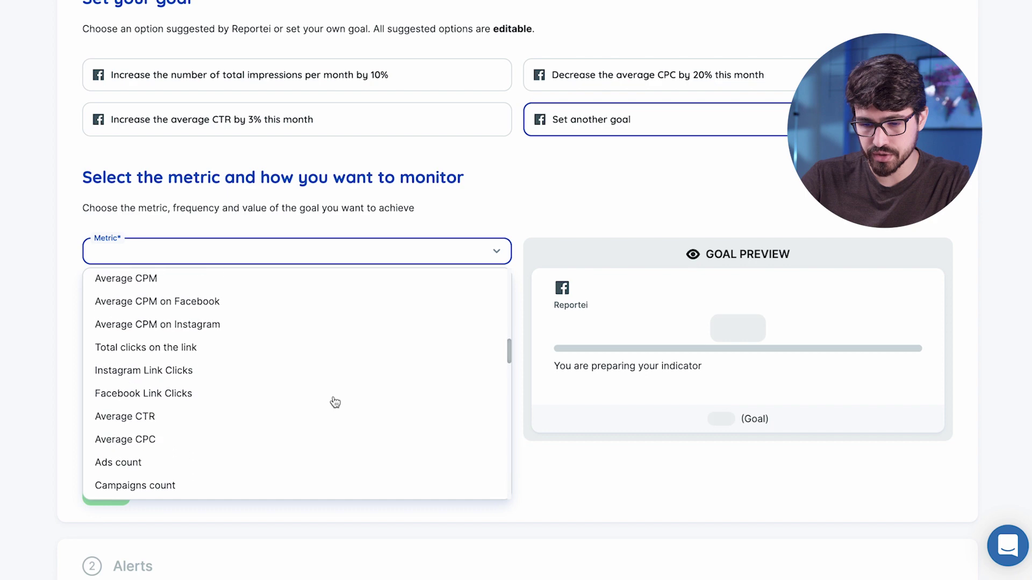
{"action": "scroll", "coordinate": [215, 365], "scroll_direction": "down", "scroll_amount": 3}
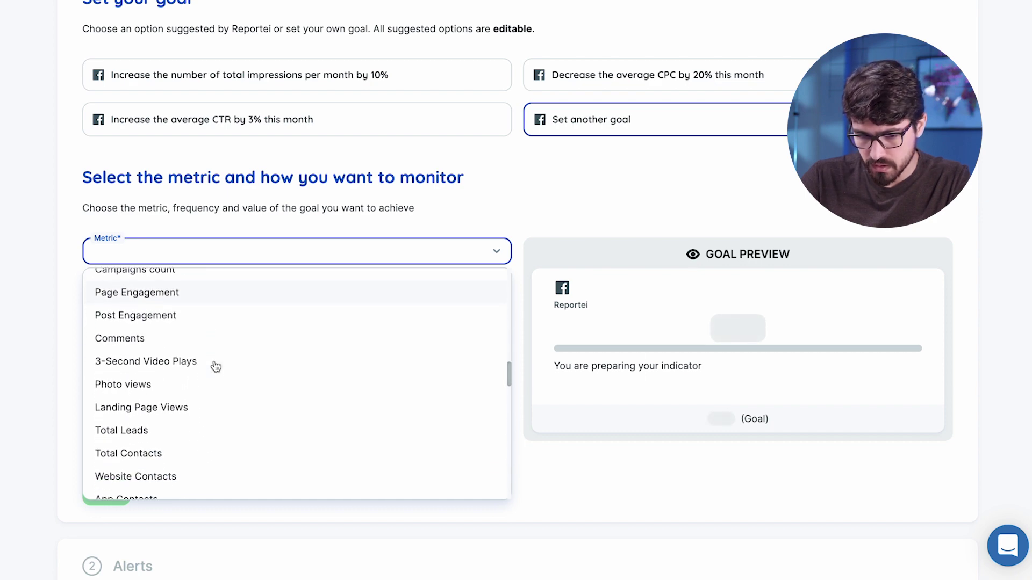
{"action": "left_click", "coordinate": [214, 345]}
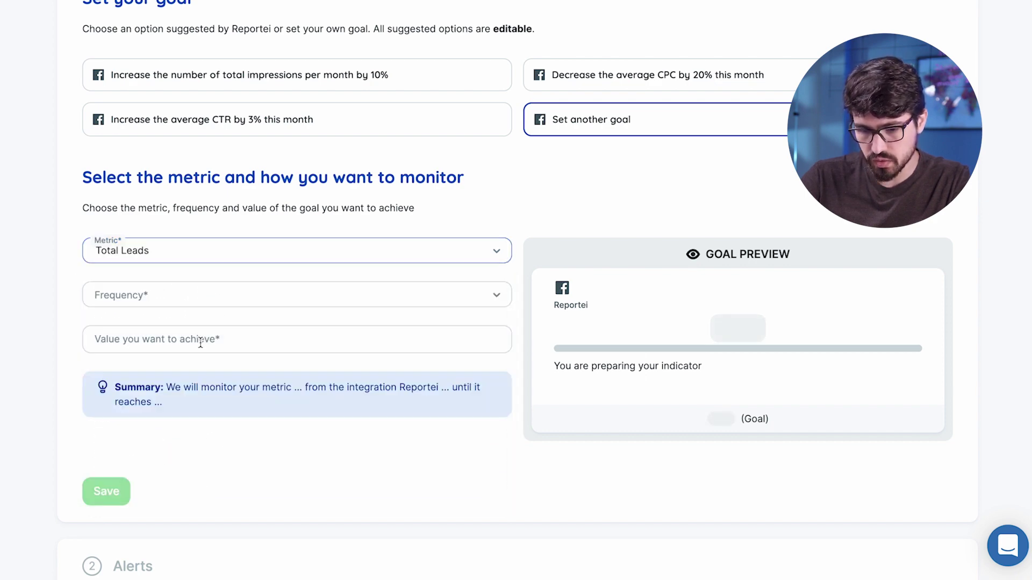
Step: Set the frequency to Monthly and the target to 1.000, then save the goal information
{"action": "left_click", "coordinate": [212, 301]}
{"action": "left_click", "coordinate": [176, 430]}
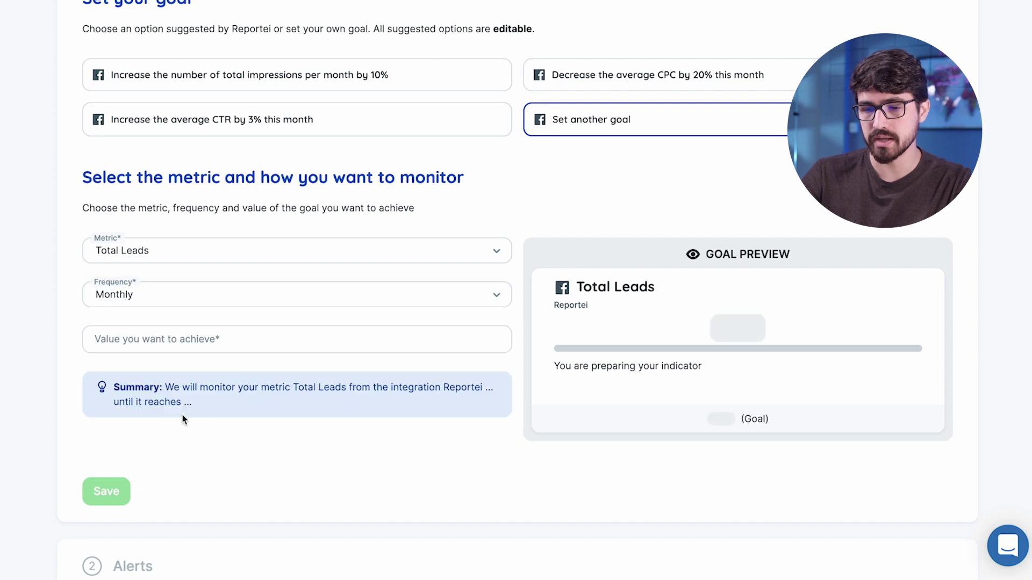
{"action": "left_click", "coordinate": [251, 342]}
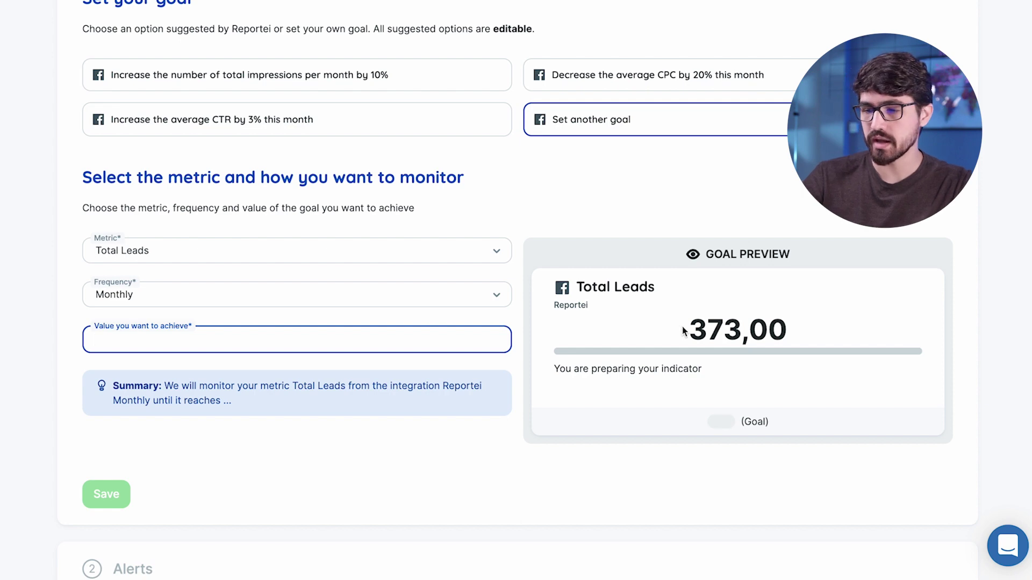
{"action": "type", "text": "1.00"}
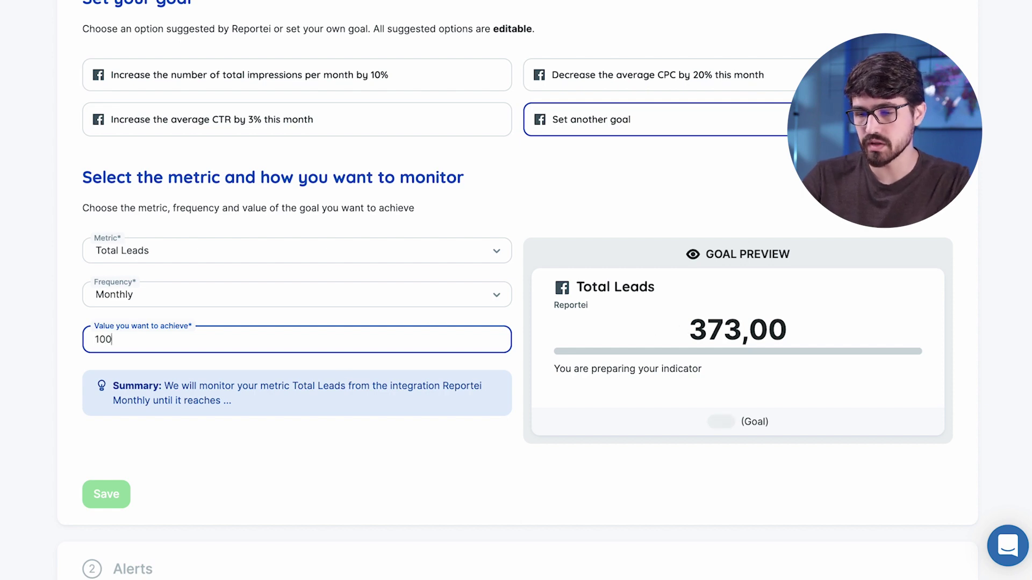
{"action": "type", "text": "0"}
{"action": "left_click", "coordinate": [394, 432]}
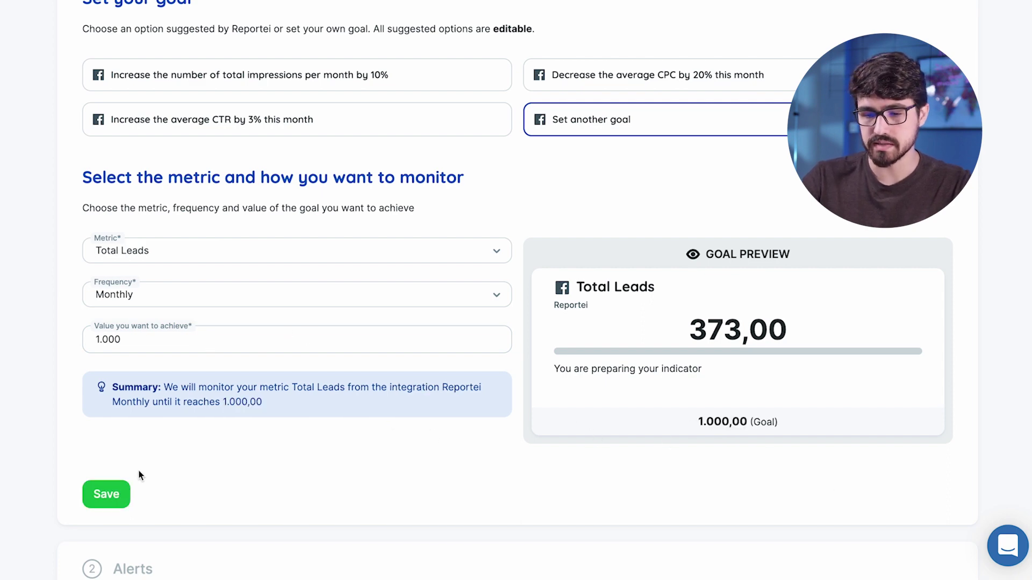
{"action": "left_click", "coordinate": [108, 493]}
Step: Save the Total Leads goal with the below- and above-average variation alerts on, then finish it
{"action": "left_click", "coordinate": [102, 404]}
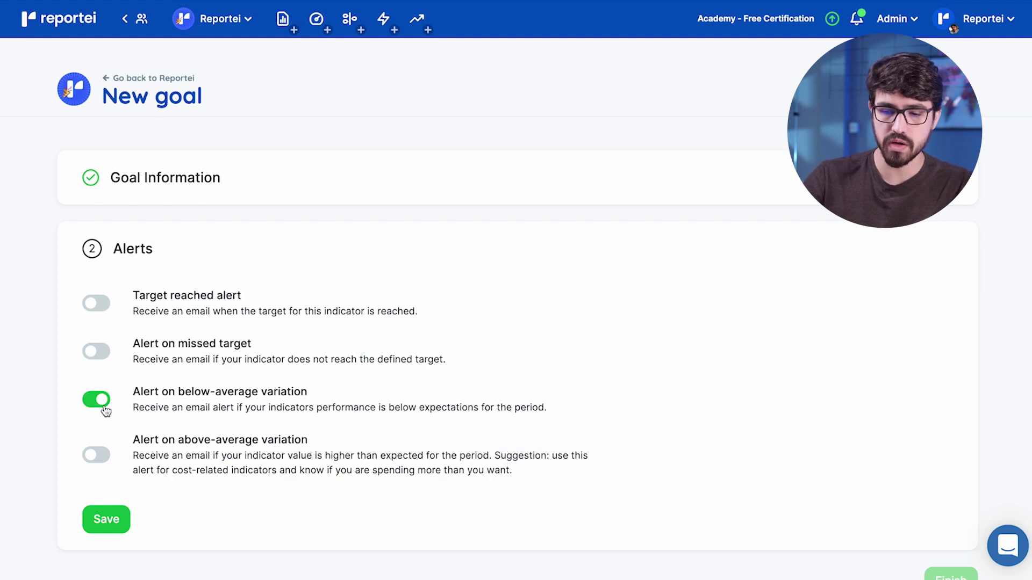
{"action": "left_click", "coordinate": [103, 456]}
{"action": "left_click", "coordinate": [103, 457]}
{"action": "left_click", "coordinate": [103, 458]}
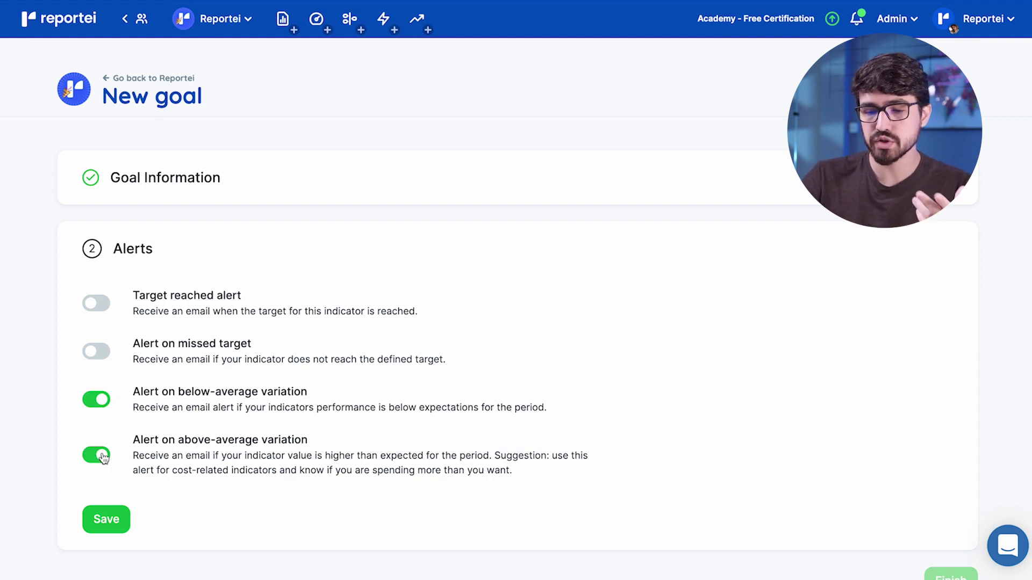
{"action": "left_click", "coordinate": [106, 519]}
{"action": "left_click", "coordinate": [938, 305]}
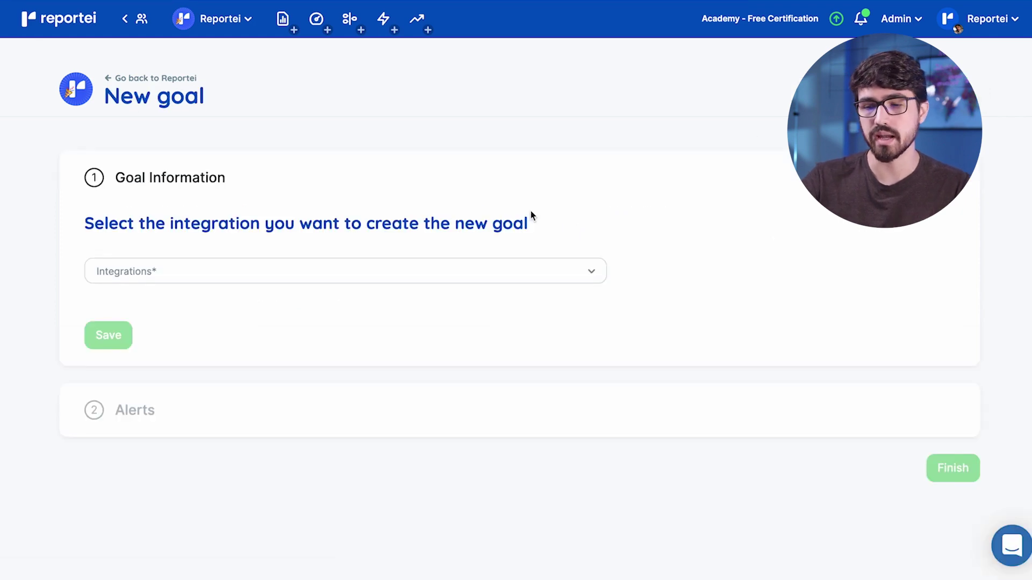
Step: Use the Instagram reportei integration with a custom goal on the Posts Count metric
{"action": "left_click", "coordinate": [514, 267]}
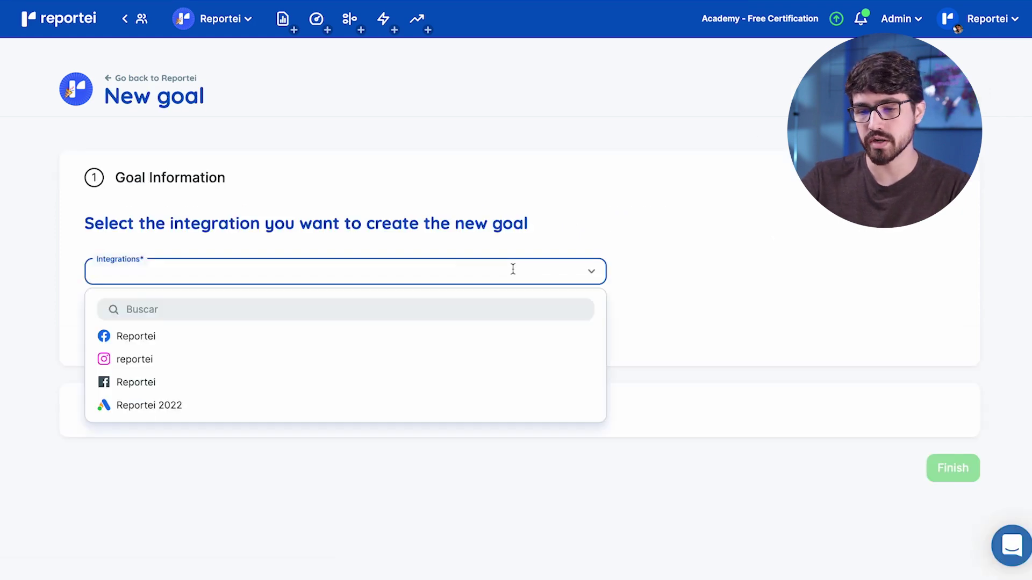
{"action": "left_click", "coordinate": [360, 359]}
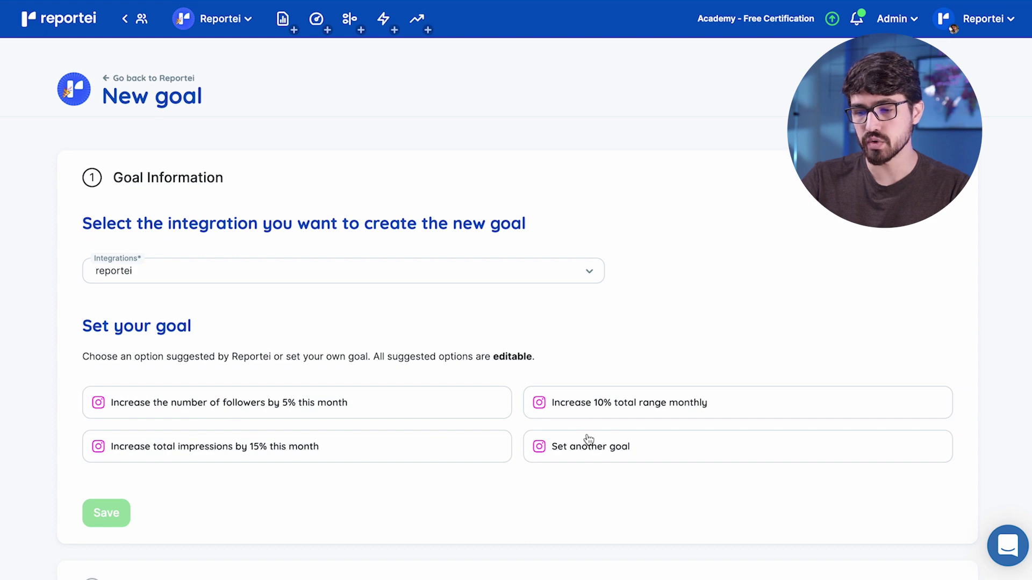
{"action": "left_click", "coordinate": [588, 439]}
{"action": "scroll", "coordinate": [587, 442], "scroll_direction": "down", "scroll_amount": 3}
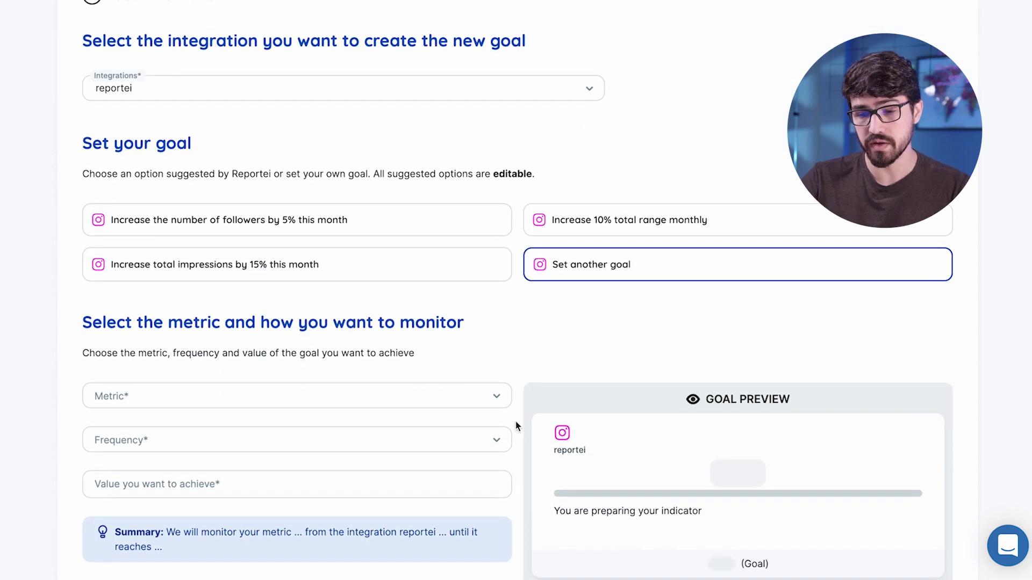
{"action": "scroll", "coordinate": [515, 422], "scroll_direction": "down", "scroll_amount": 3}
{"action": "left_click", "coordinate": [484, 293]}
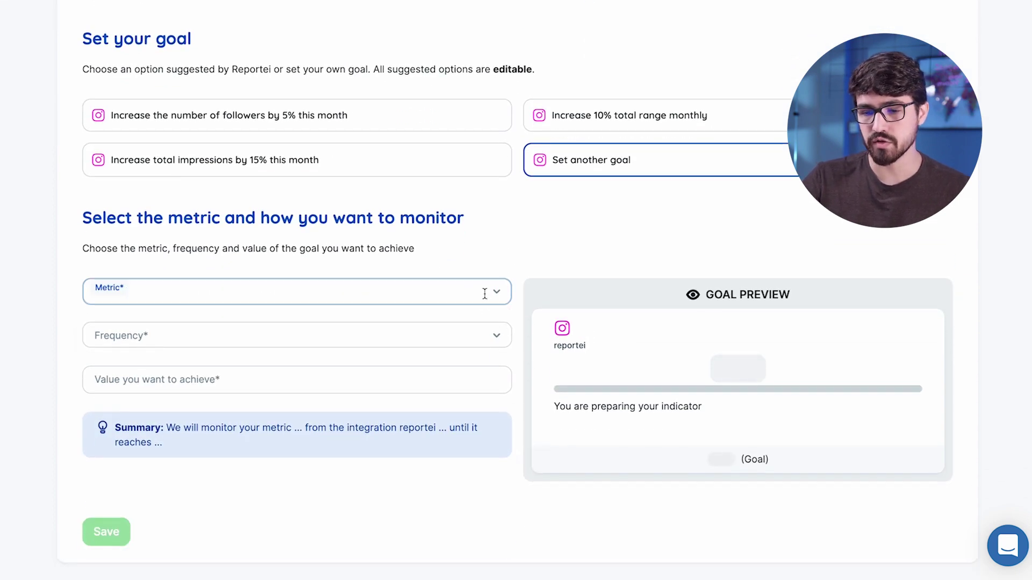
{"action": "left_click", "coordinate": [452, 329]}
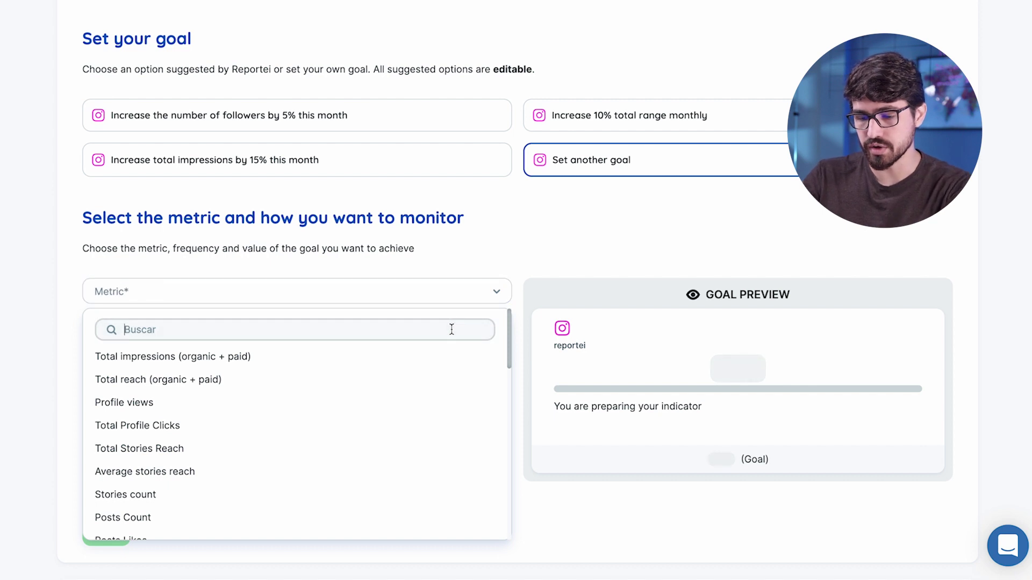
{"action": "type", "text": "pos"}
{"action": "left_click", "coordinate": [327, 354]}
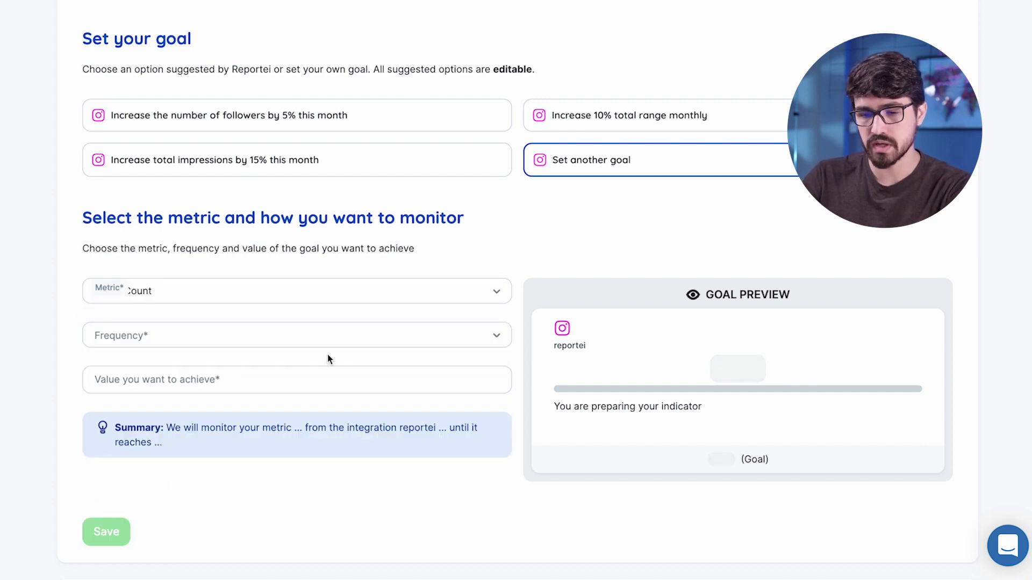
Step: Set the frequency to Weekly and the target to 5, then save the goal information
{"action": "left_click", "coordinate": [292, 339]}
{"action": "left_click", "coordinate": [220, 421]}
{"action": "left_click", "coordinate": [211, 382]}
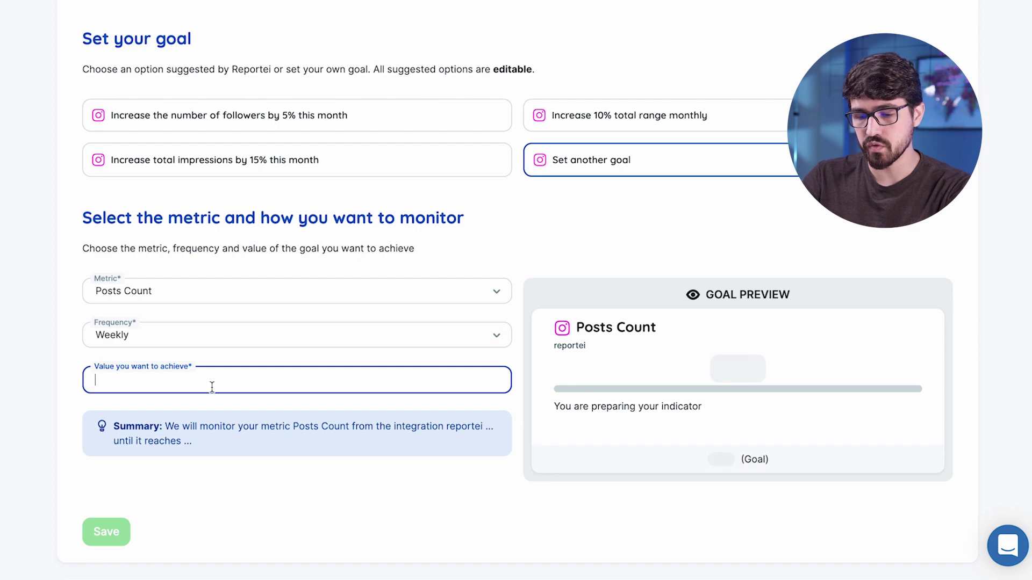
{"action": "type", "text": "5"}
{"action": "left_click", "coordinate": [250, 427]}
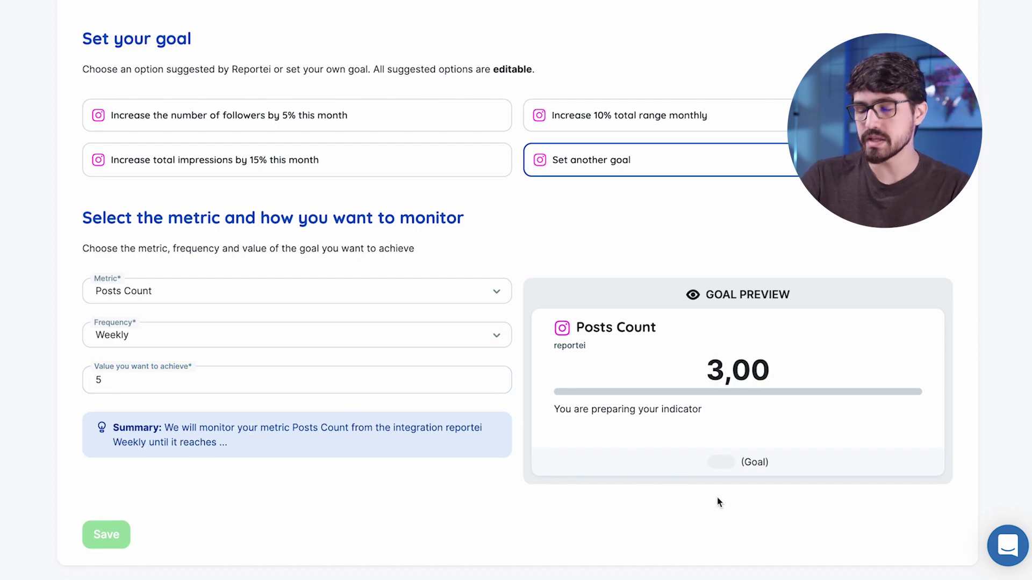
{"action": "left_click_drag", "start_coordinate": [713, 375], "coordinate": [769, 376]}
{"action": "left_click", "coordinate": [429, 522]}
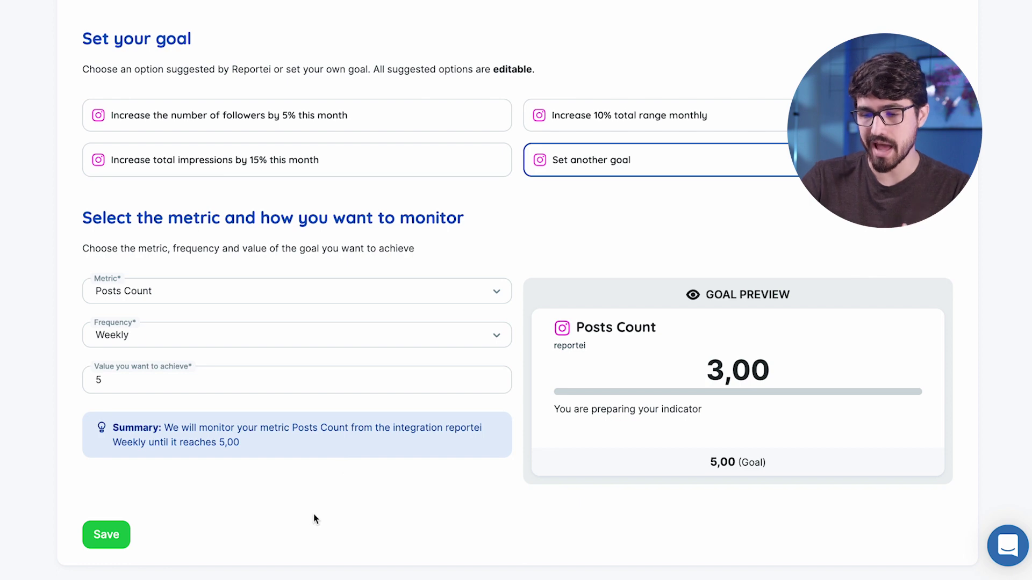
{"action": "left_click", "coordinate": [112, 533]}
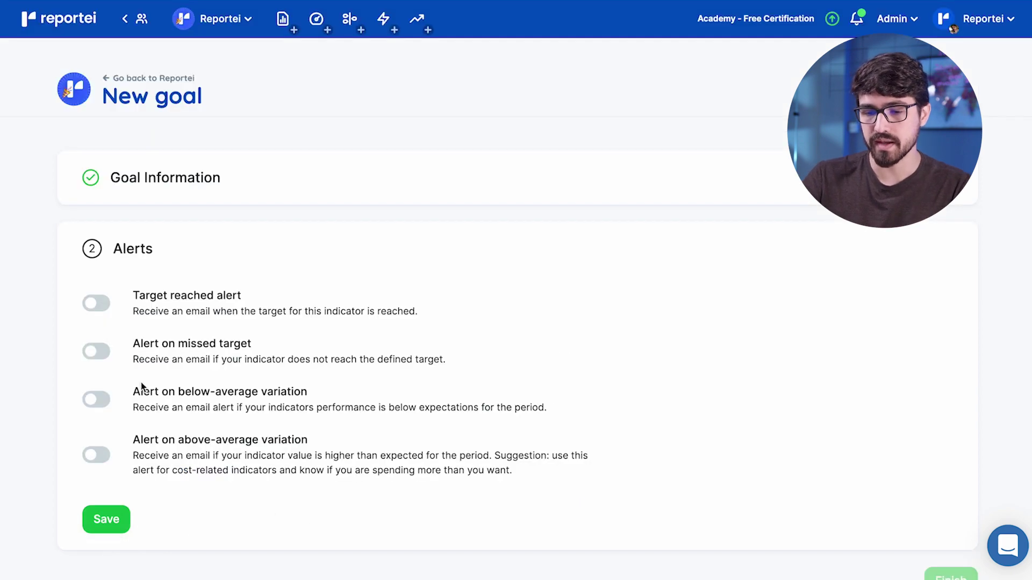
Step: Save the Posts Count alerts with only the below-average variation alert switched on
{"action": "left_click", "coordinate": [102, 403]}
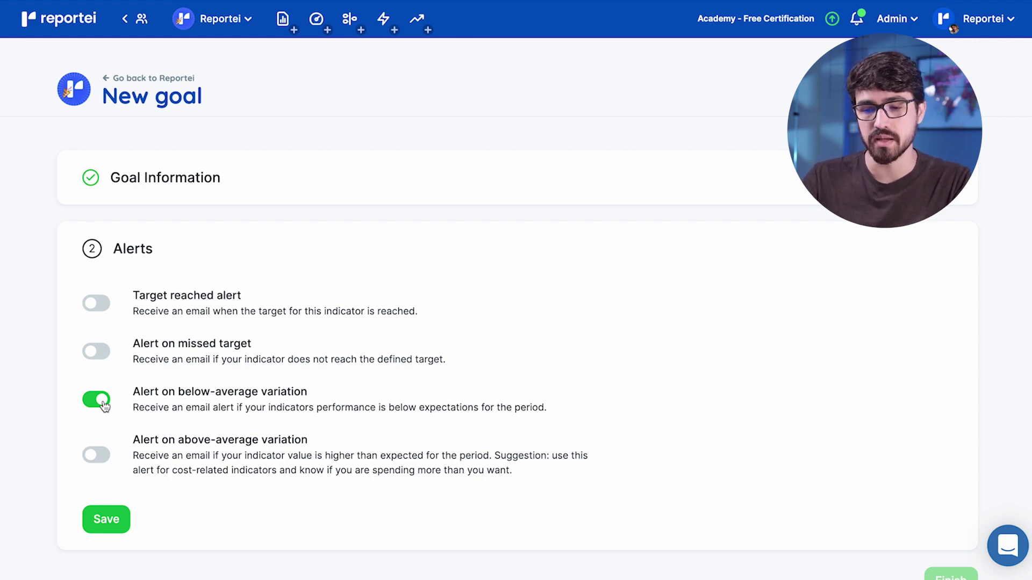
{"action": "left_click", "coordinate": [113, 519]}
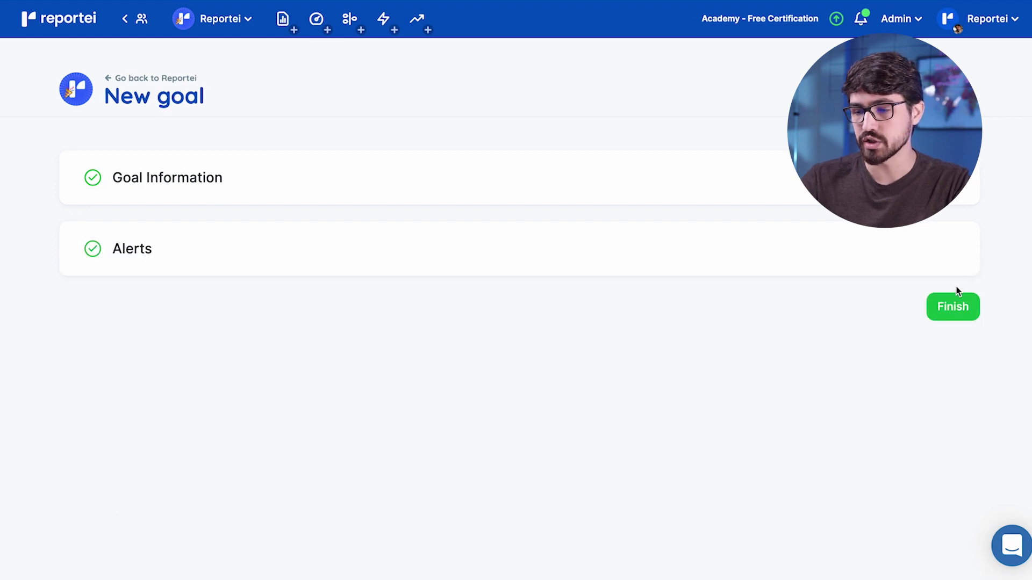
Step: Finish the Posts Count goal and open the goals dashboard's share menu
{"action": "left_click", "coordinate": [951, 304]}
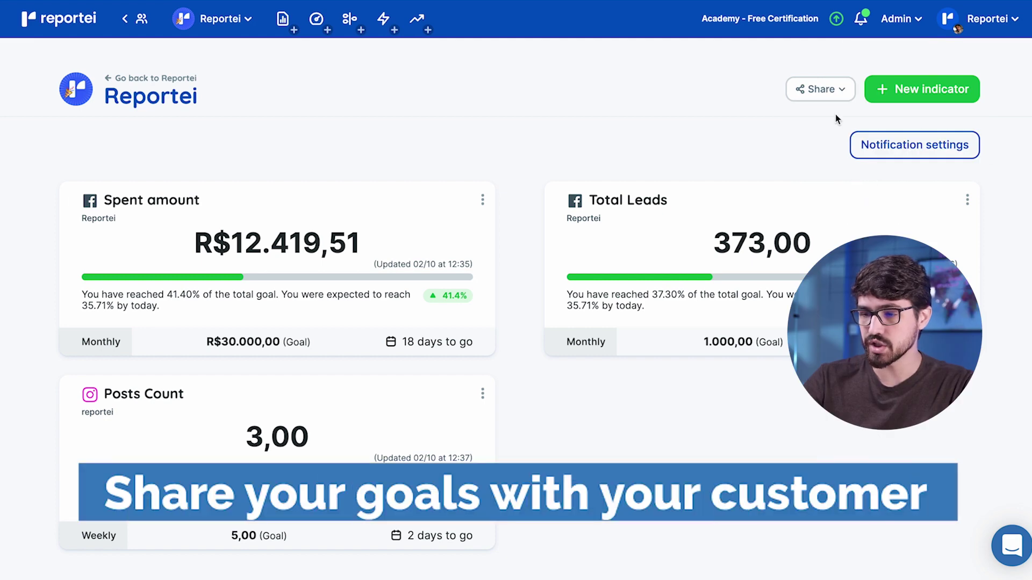
{"action": "left_click", "coordinate": [837, 97]}
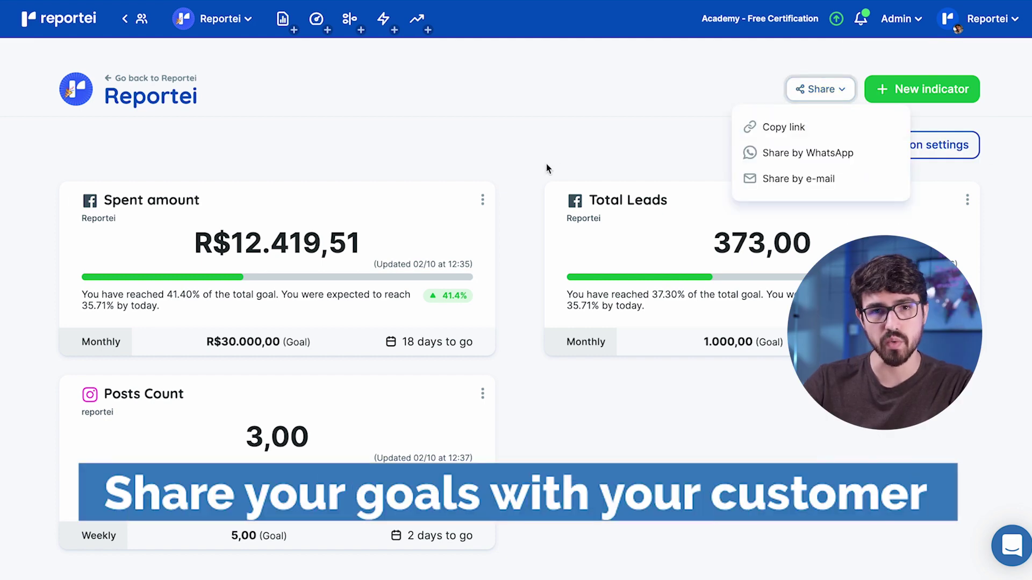
{"action": "left_click", "coordinate": [534, 172]}
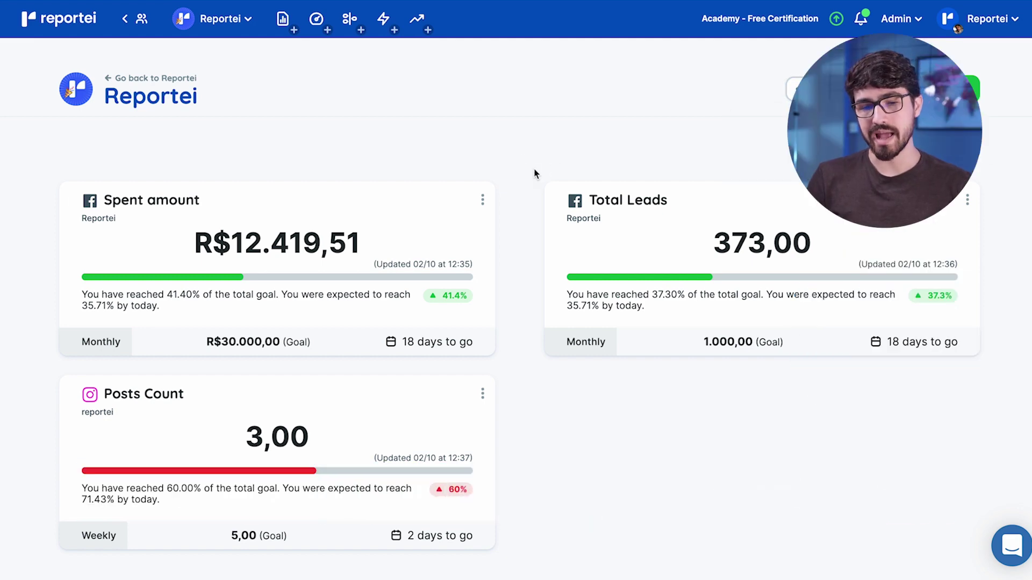